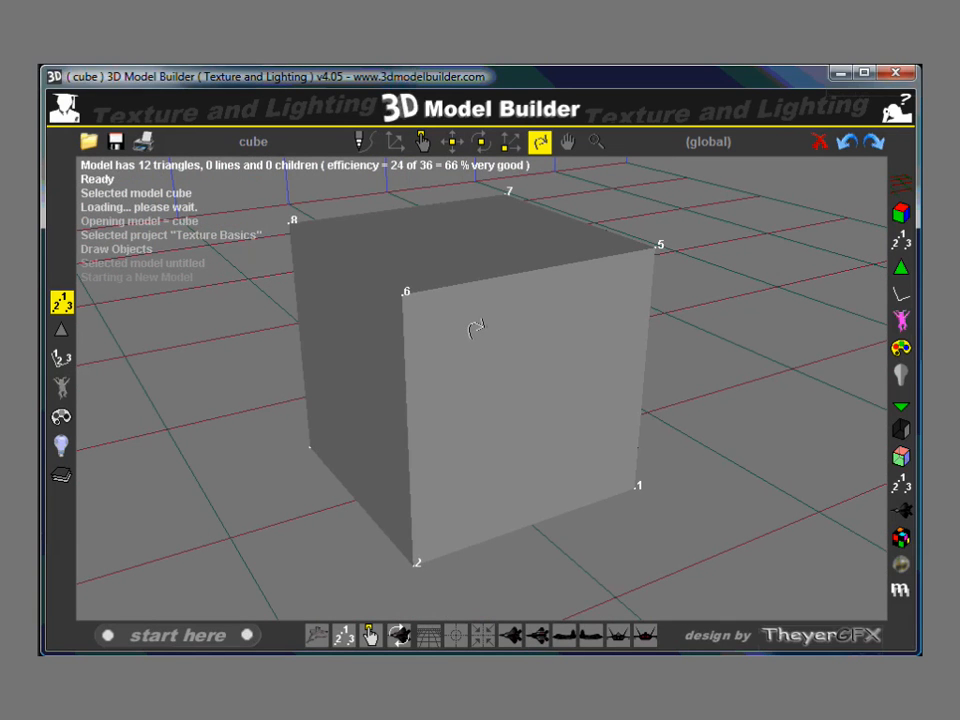
- Select the cube's triangles layer and add the 3dmodelbuilder image as its first texture
click(424, 141)
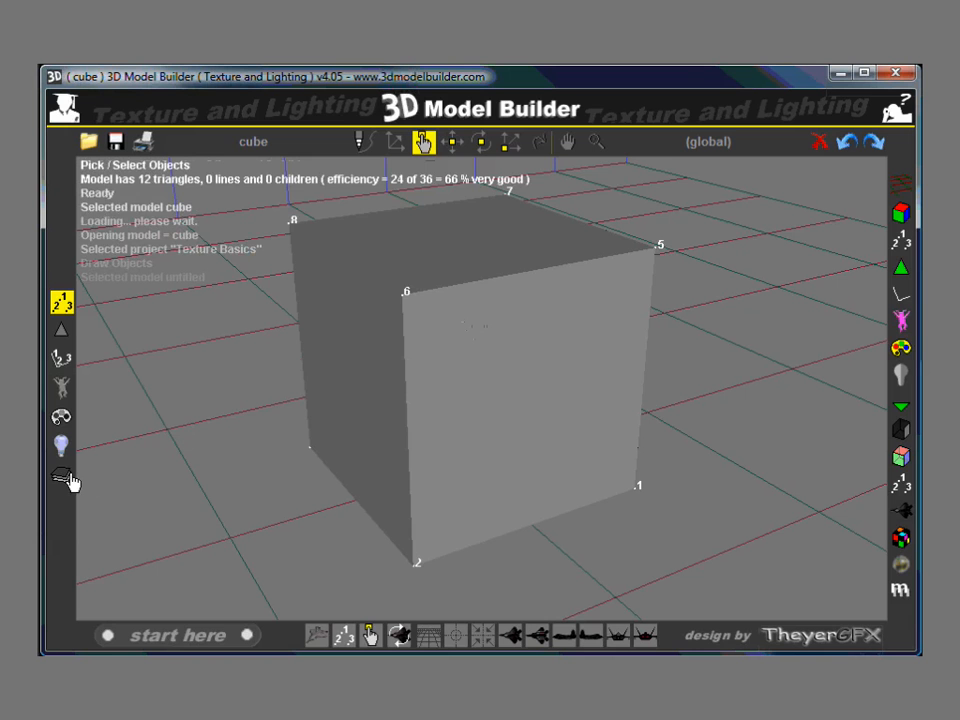
click(61, 476)
click(482, 423)
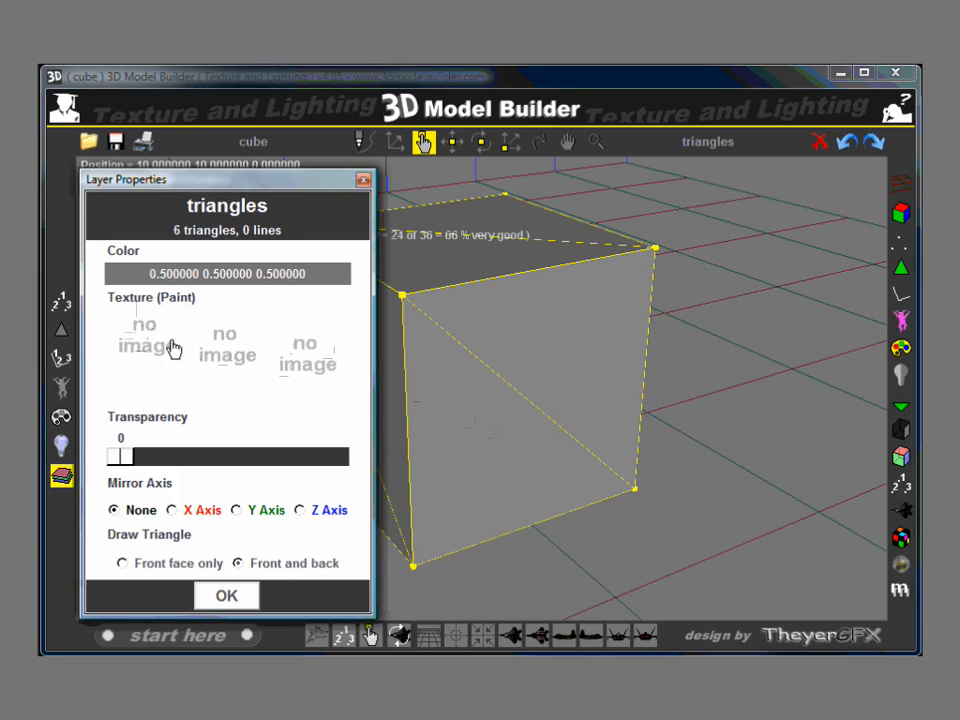
click(135, 344)
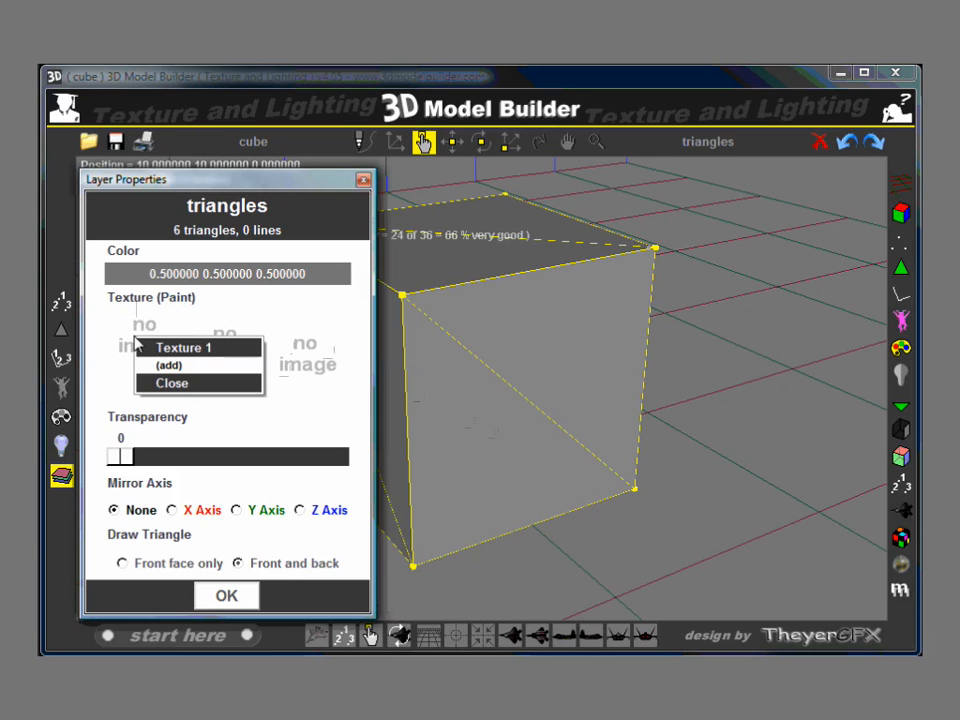
click(197, 367)
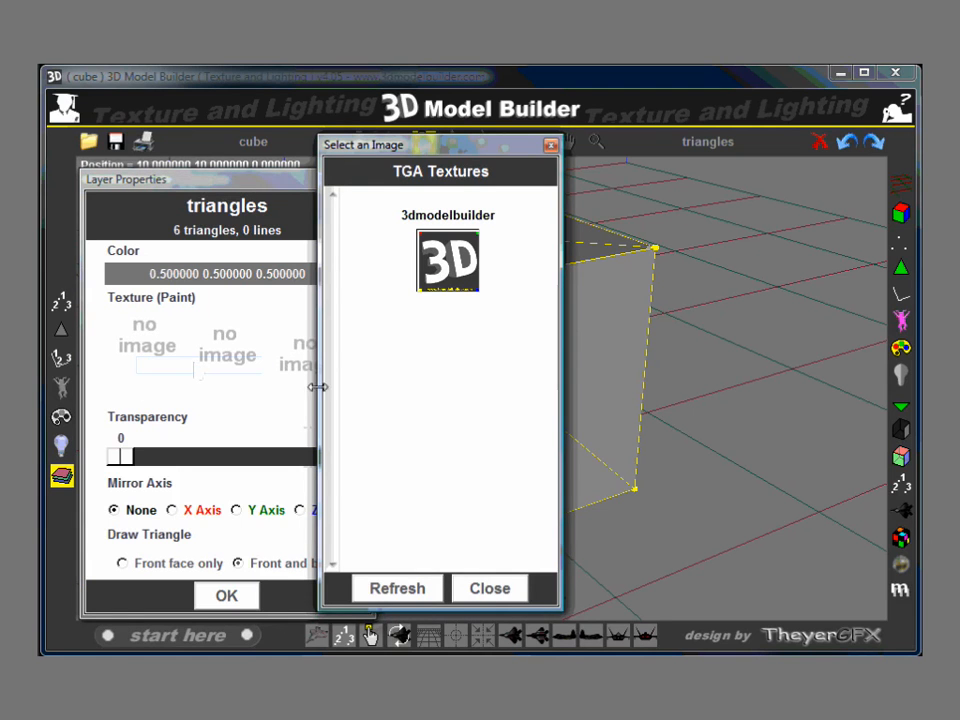
click(446, 262)
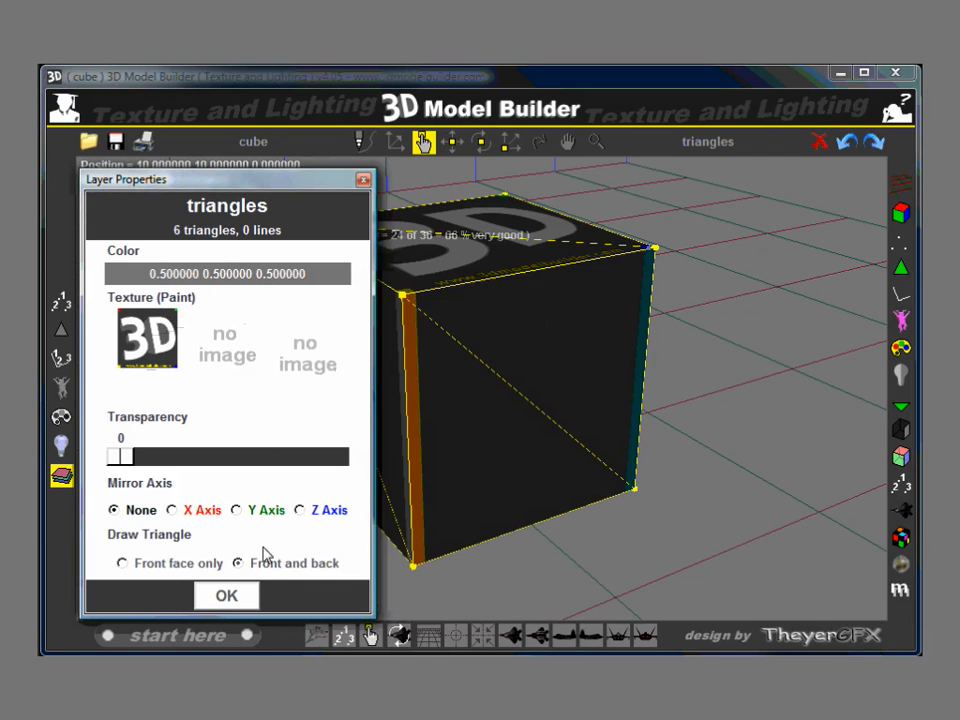
- Set the height mapping of the triangles layer's first texture to the Z axis
click(540, 142)
drag(535, 190, 437, 286)
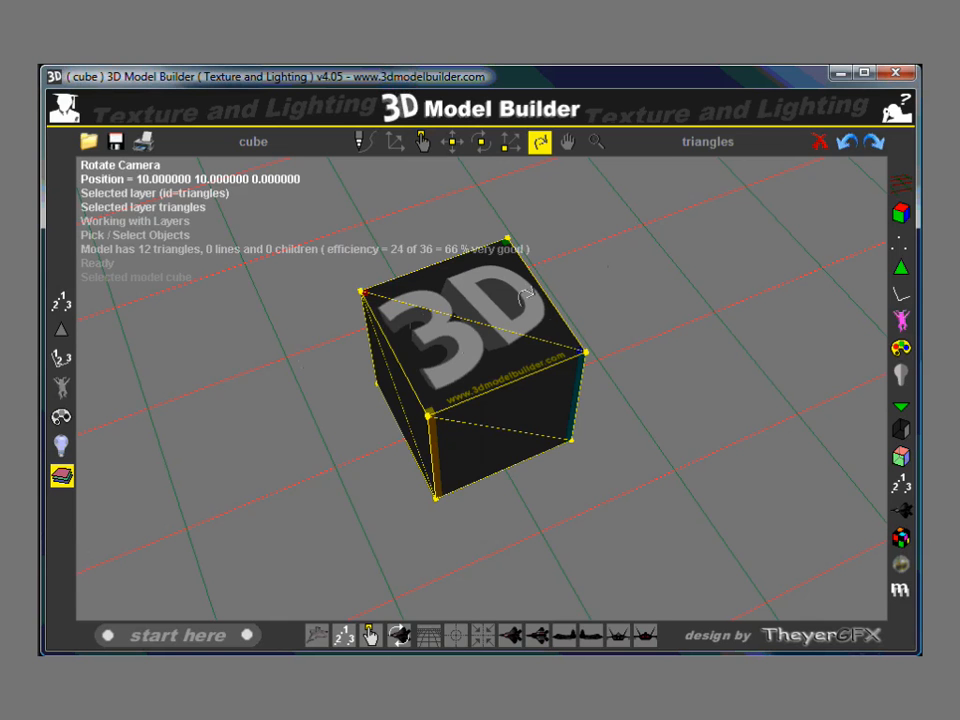
drag(502, 316, 424, 362)
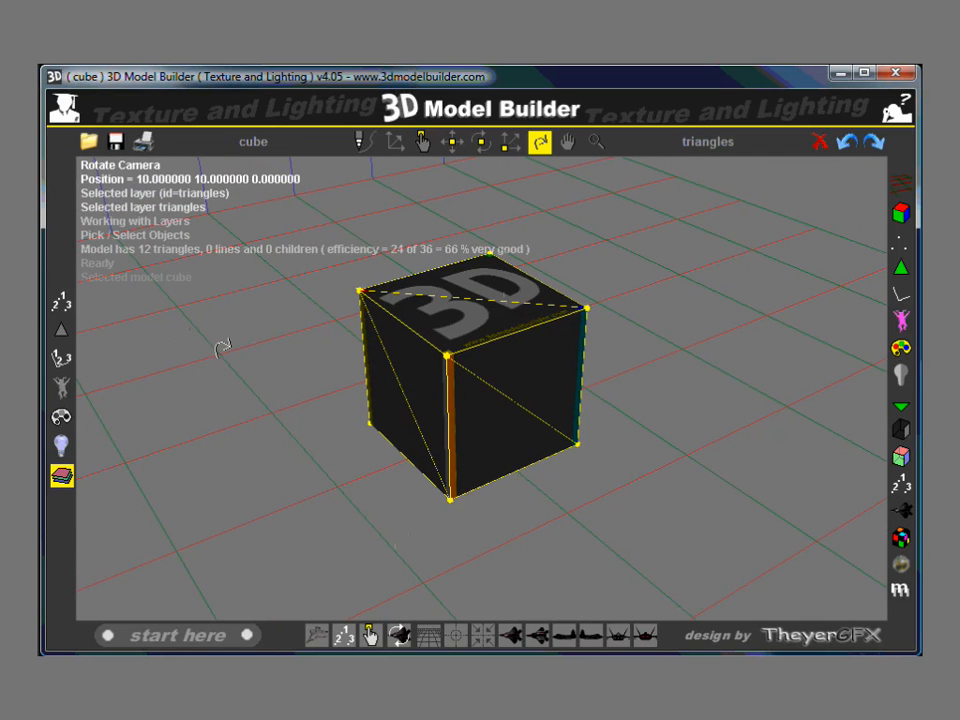
drag(447, 333, 475, 288)
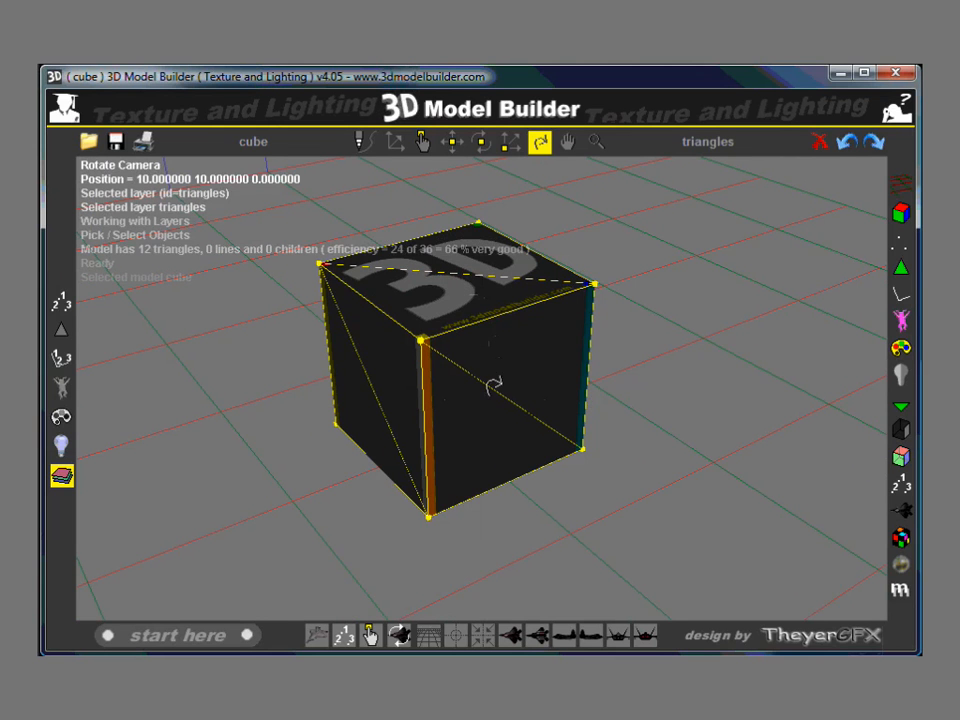
mouse_move(511, 396)
mouse_down()
mouse_move(499, 381)
mouse_move(497, 336)
mouse_move(498, 383)
mouse_up()
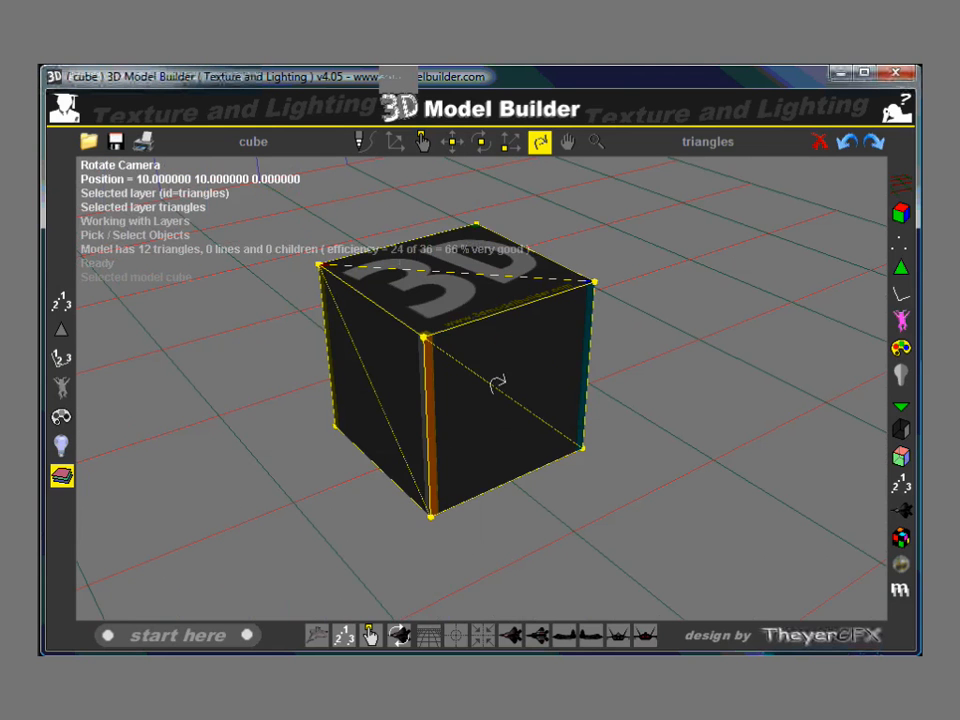
drag(575, 330, 606, 373)
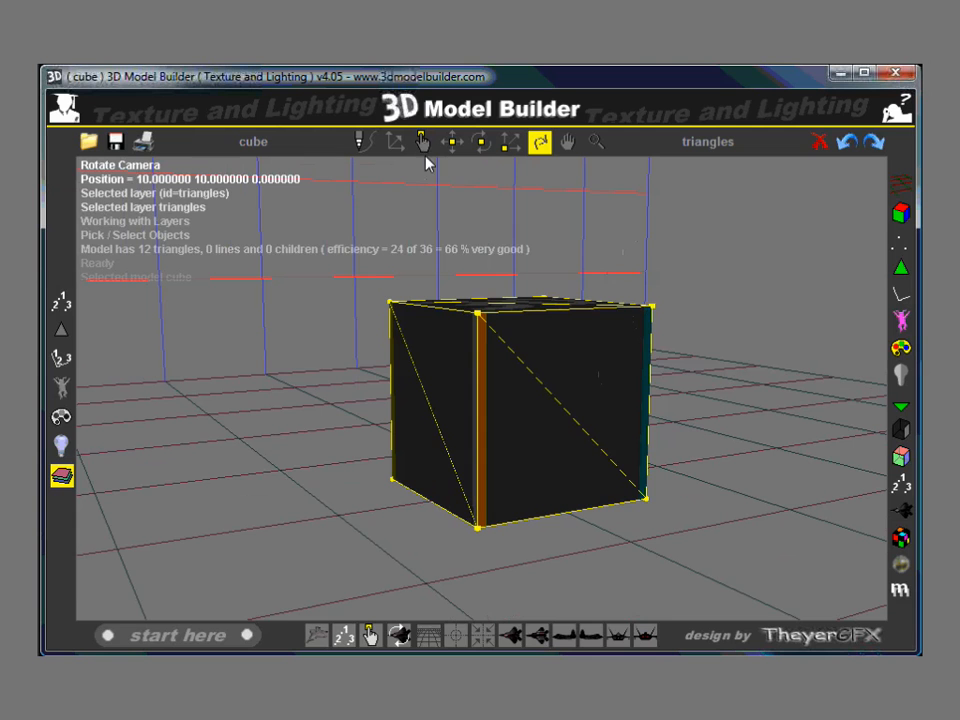
click(423, 143)
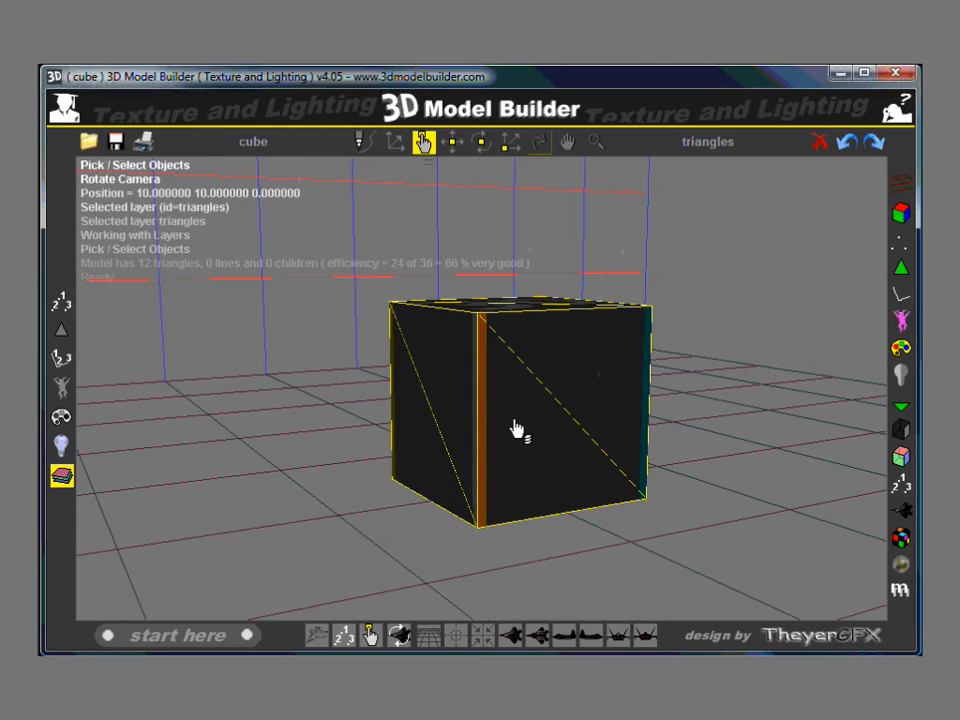
double_click(515, 430)
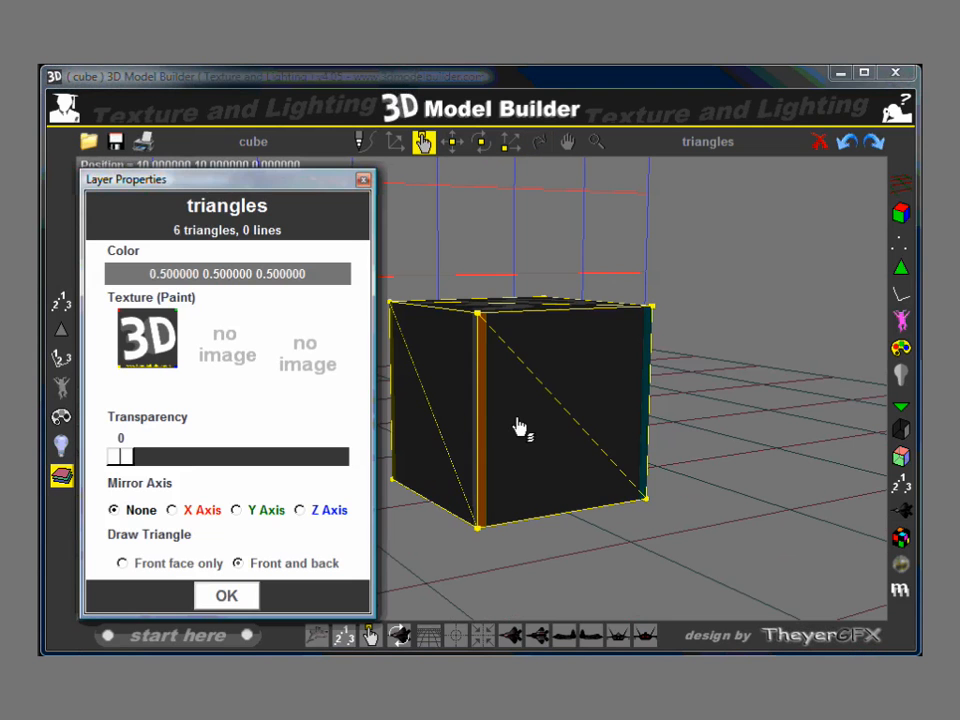
click(145, 338)
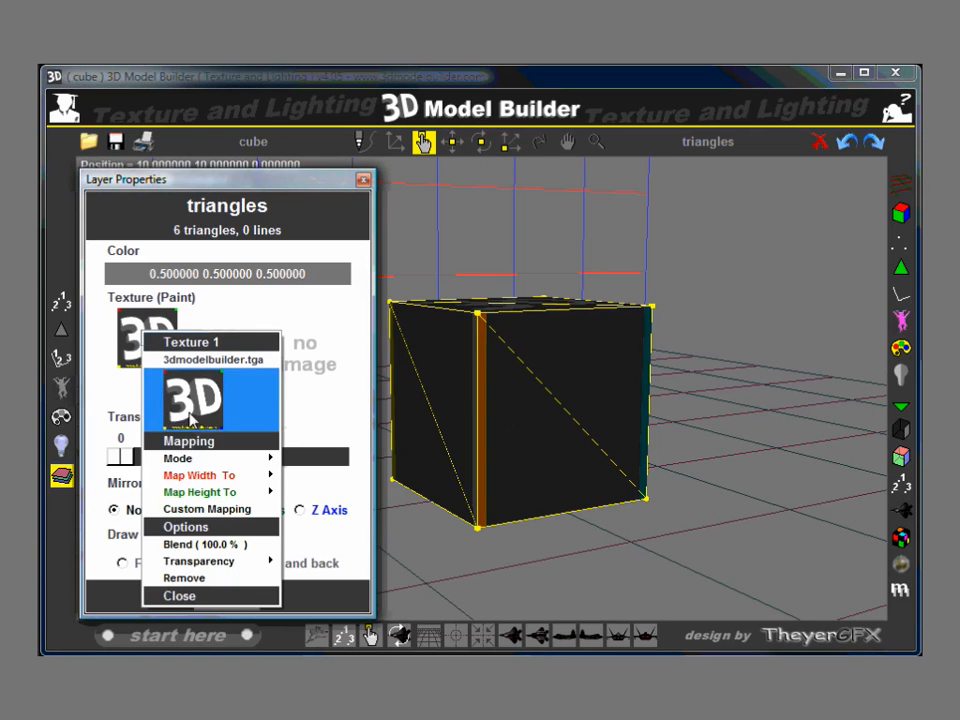
click(206, 493)
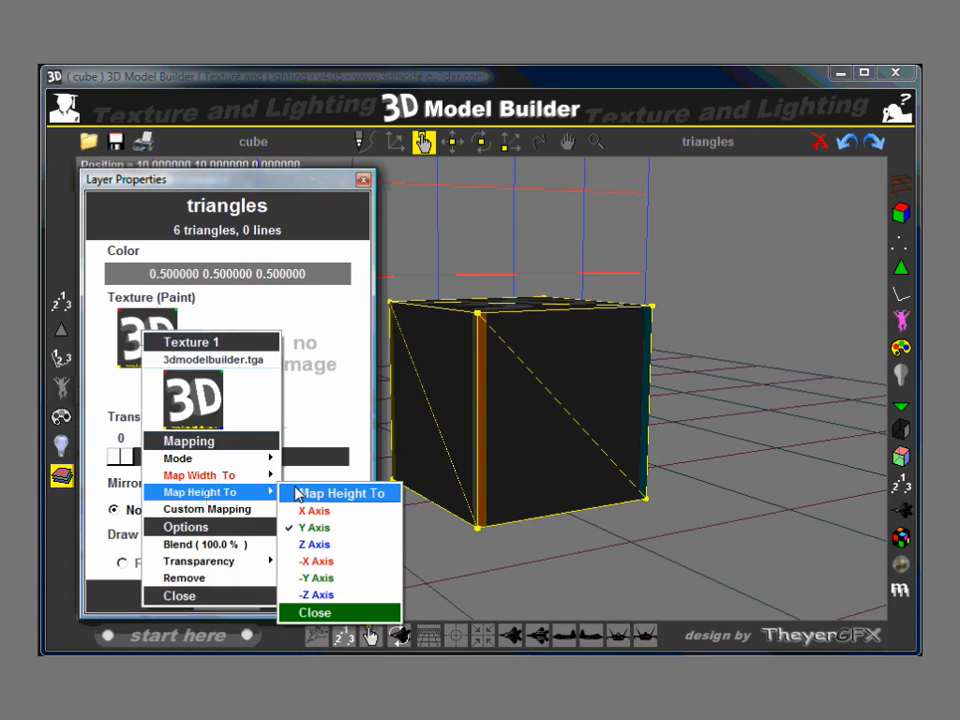
click(318, 547)
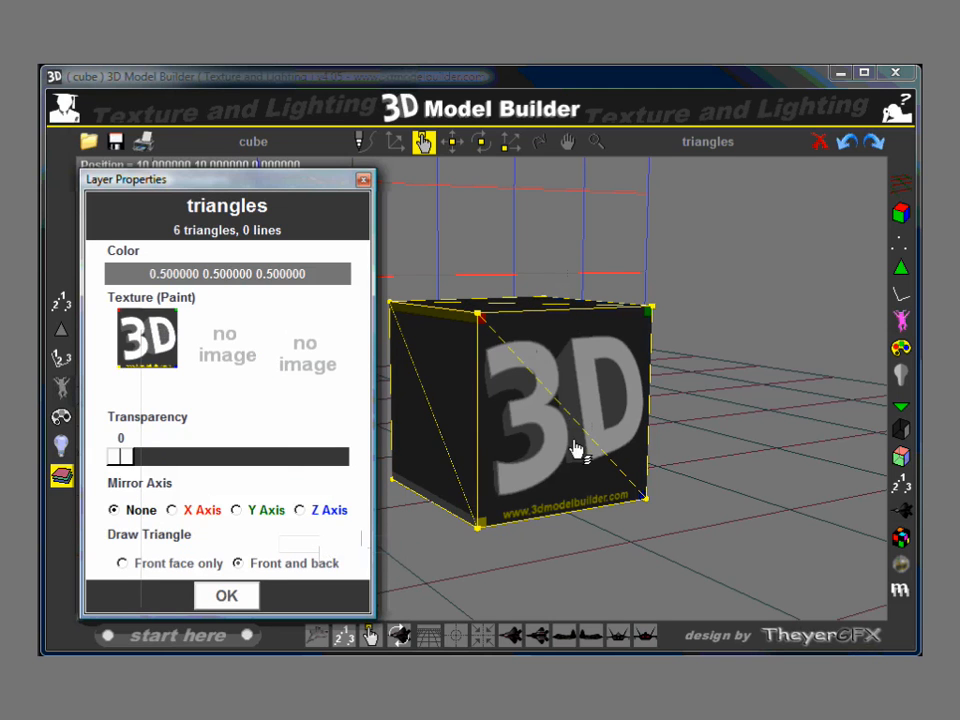
- Change the first texture's height mapping to the -Z axis
click(142, 340)
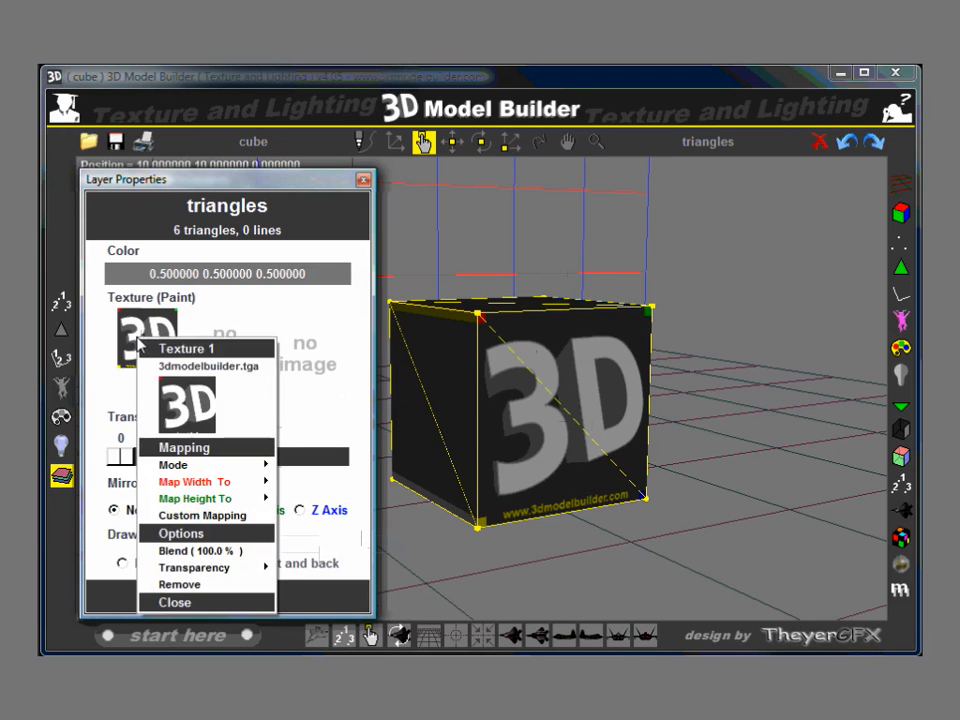
click(204, 500)
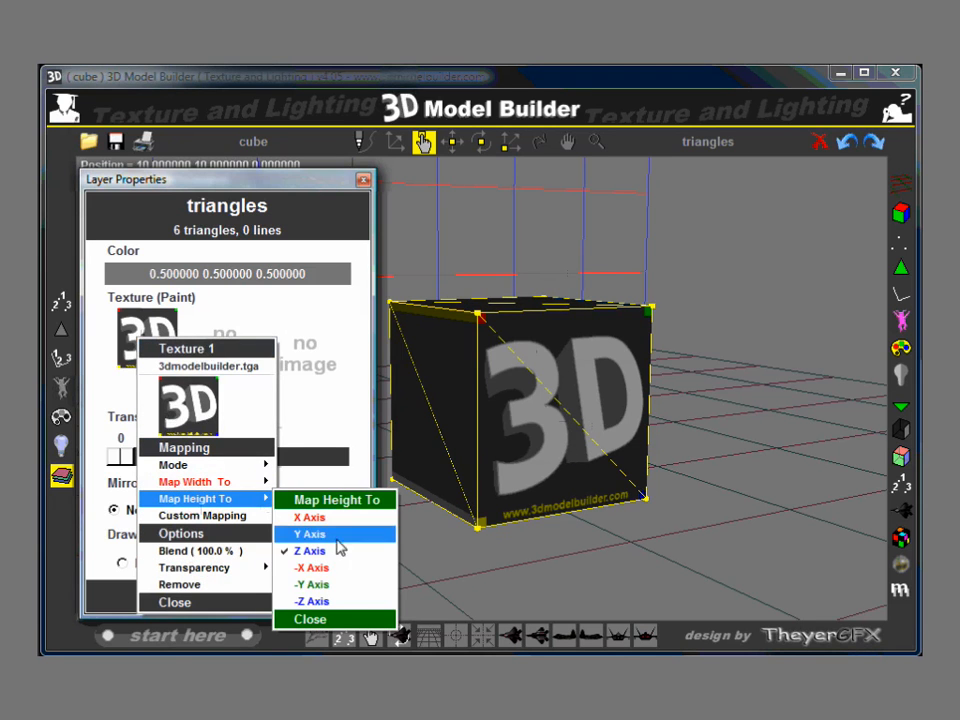
click(312, 602)
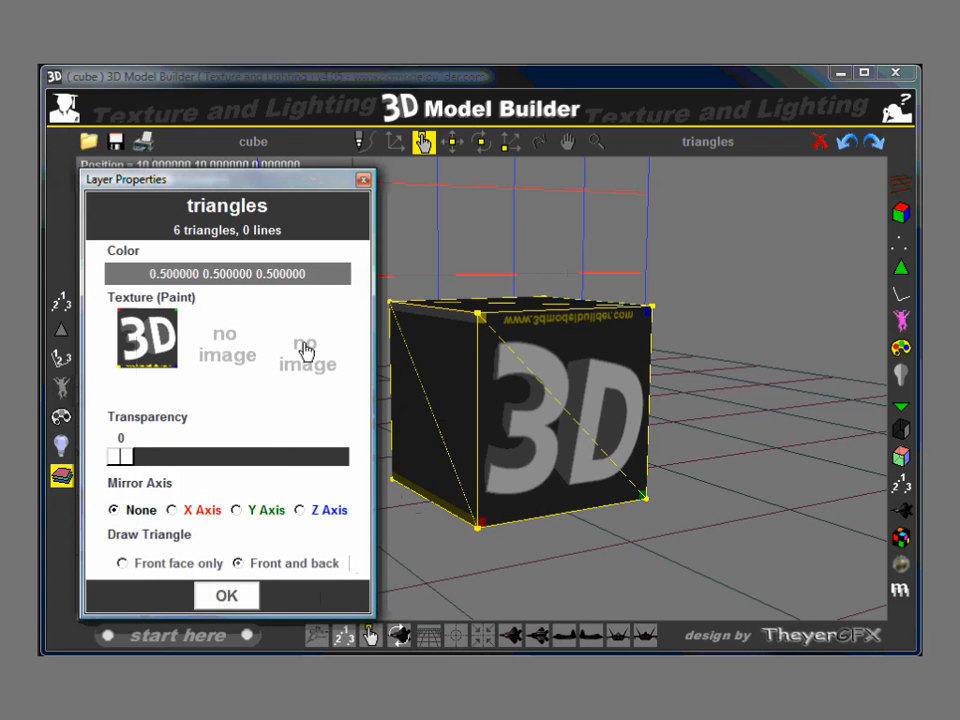
- Set the width mapping of the triangles layer's first texture to the Y axis
click(539, 142)
drag(495, 266, 432, 455)
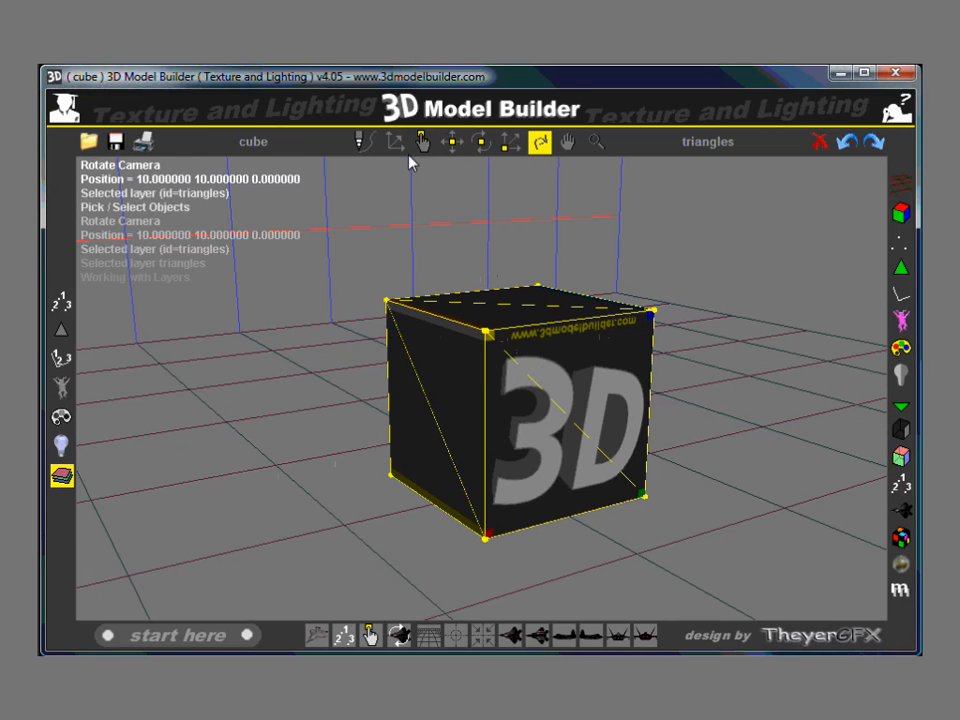
click(423, 141)
double_click(527, 418)
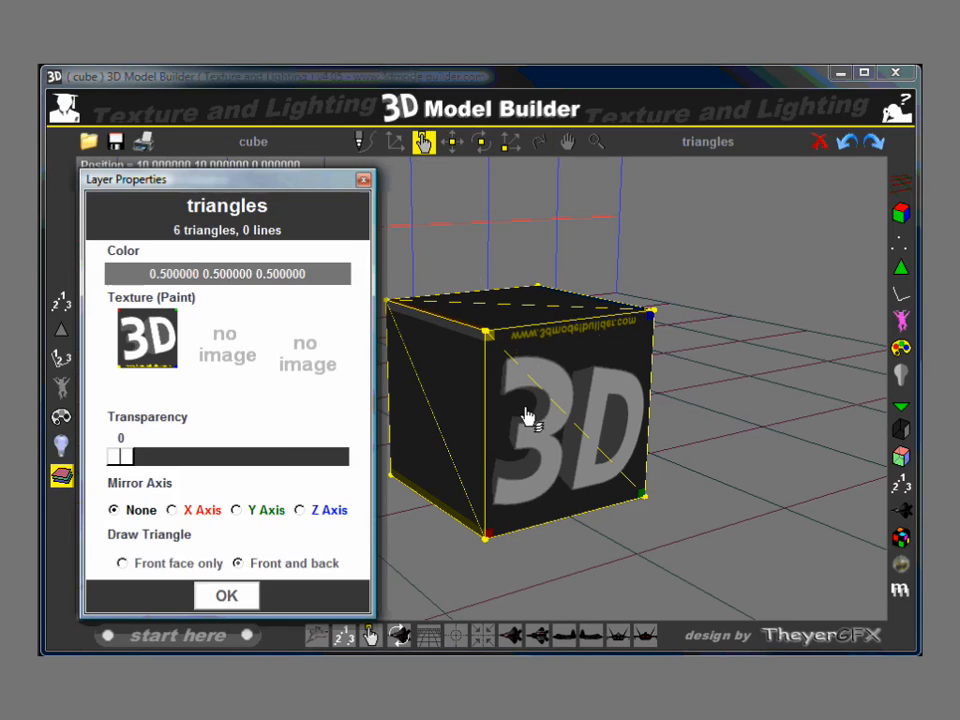
click(157, 350)
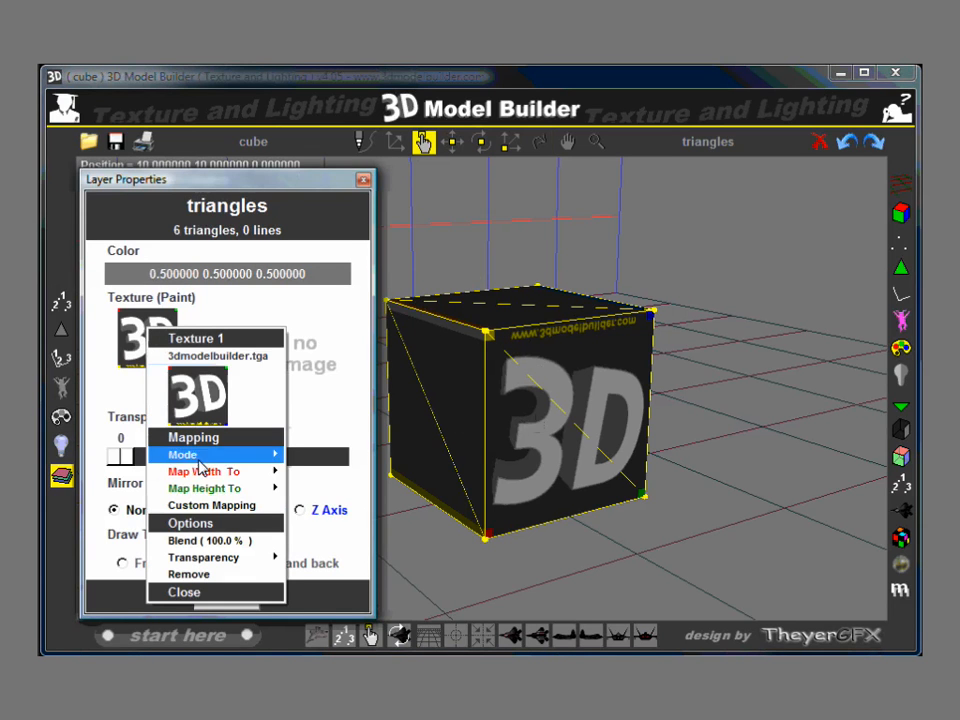
click(231, 470)
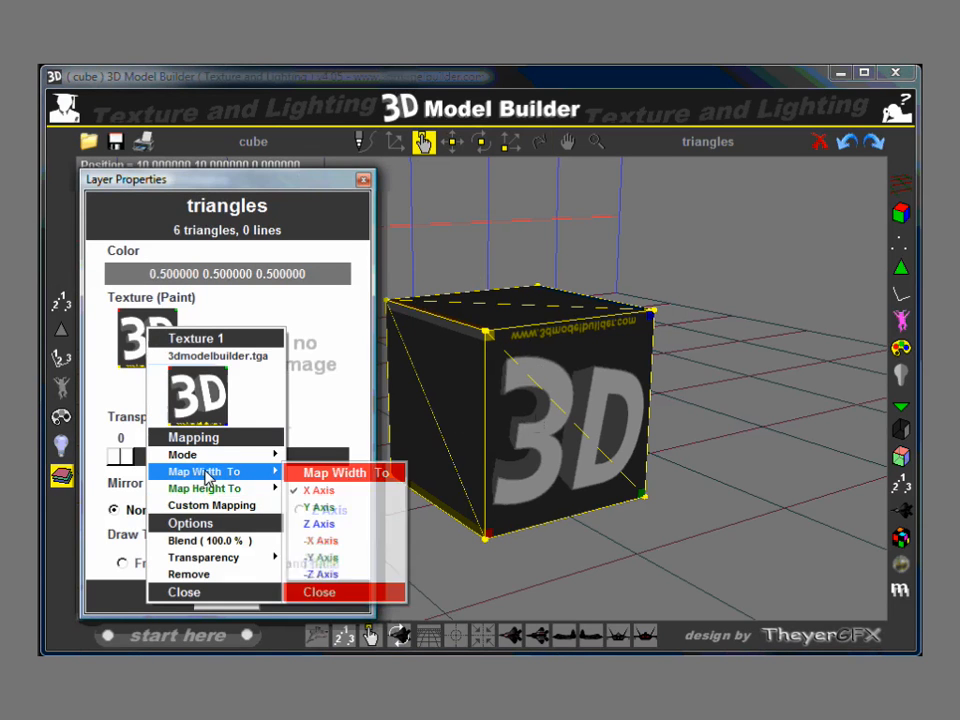
click(336, 509)
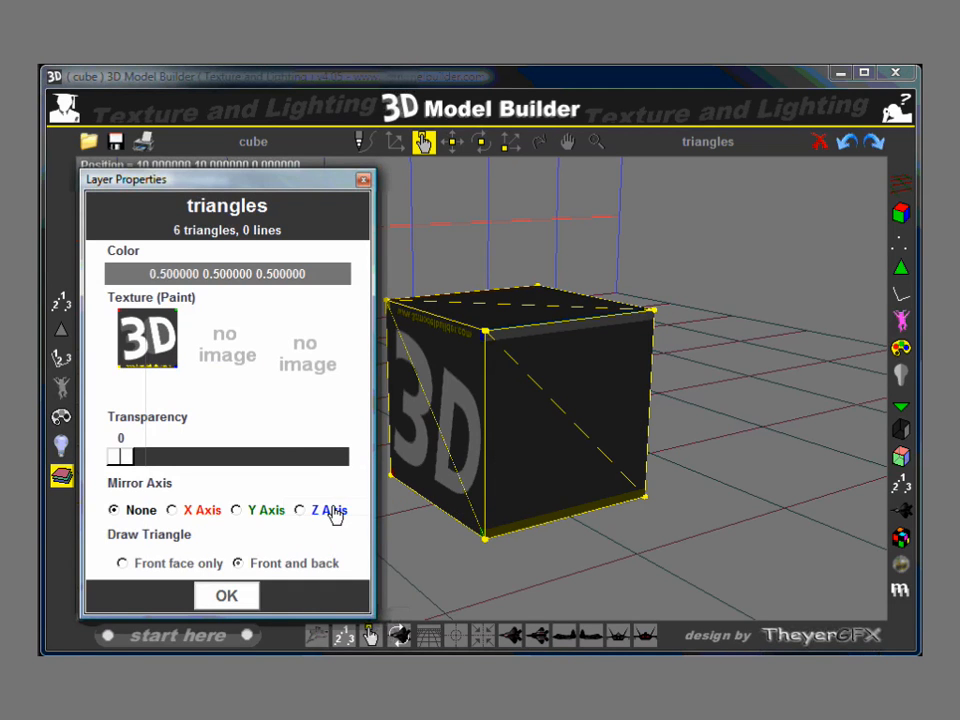
- Set the first texture's height mapping to the Z axis and accept the layer properties
click(155, 340)
mouse_move(272, 497)
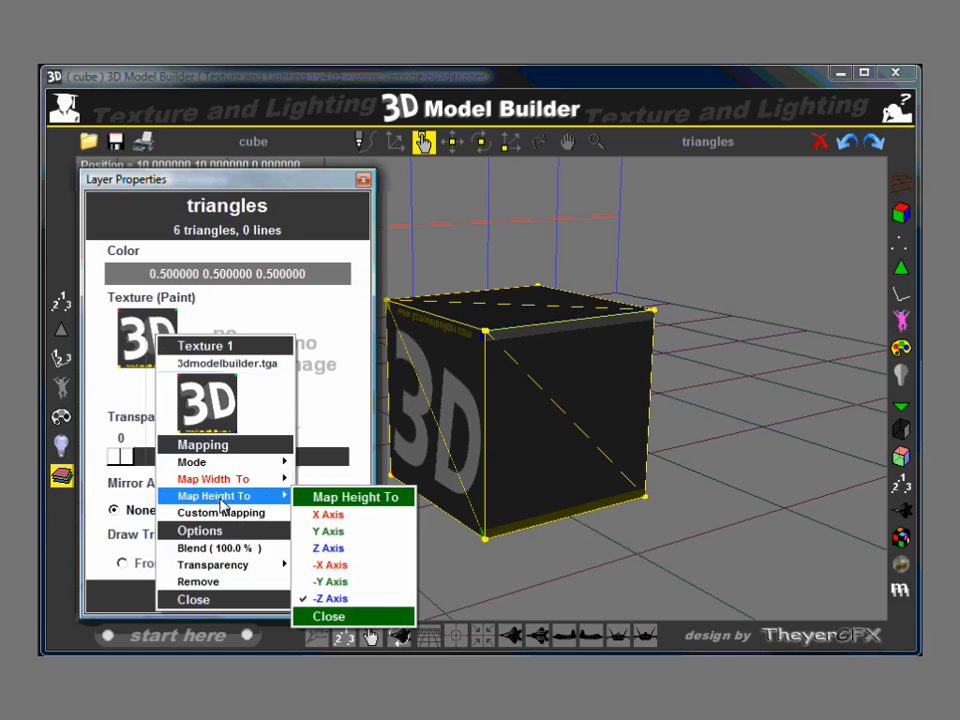
click(336, 549)
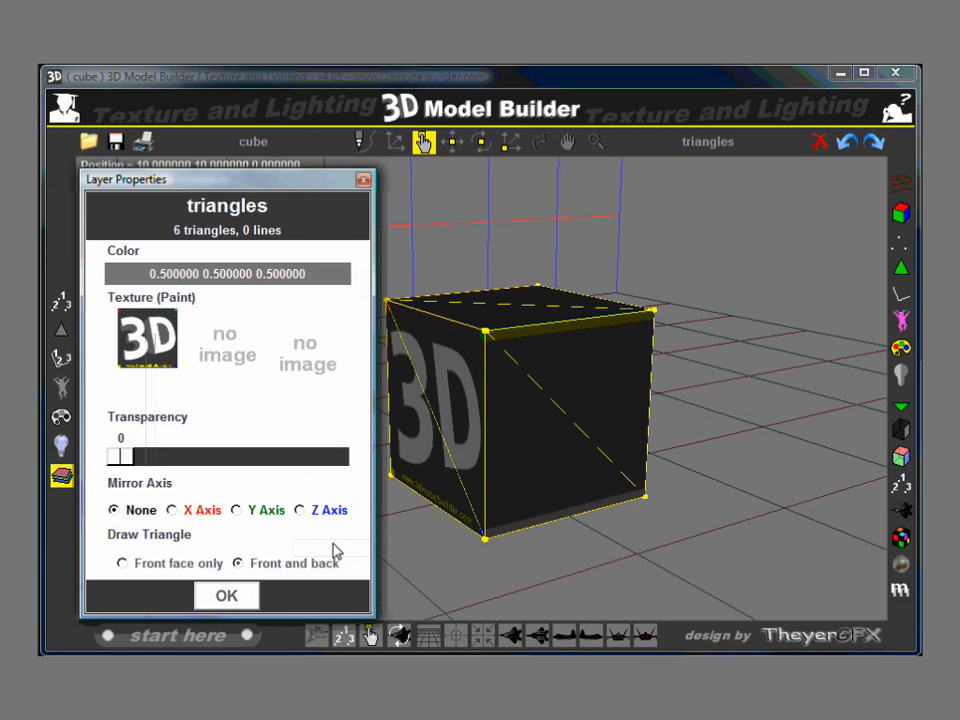
click(227, 597)
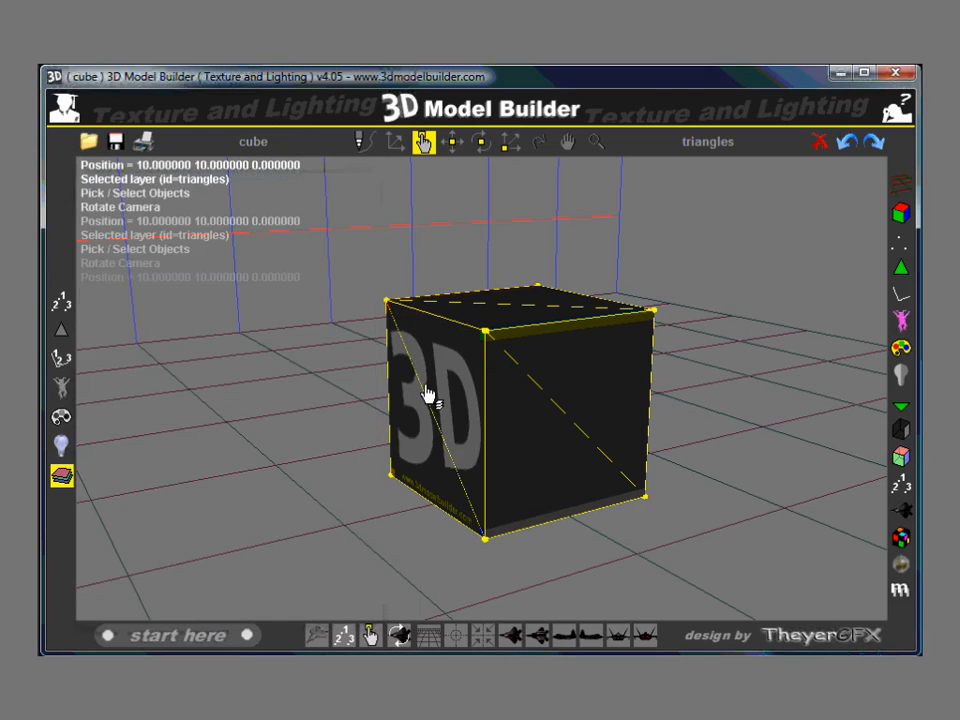
- Set the width mapping of the triangles layer's first texture to the -Y axis
click(540, 142)
drag(508, 274, 510, 307)
right_drag(510, 307, 508, 282)
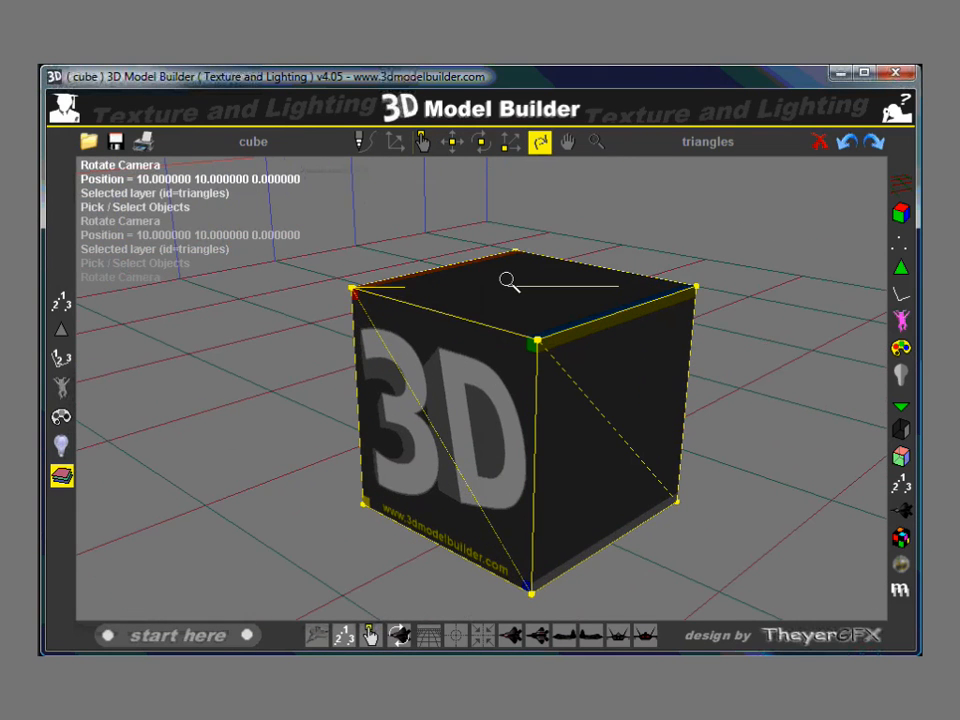
drag(509, 283, 533, 366)
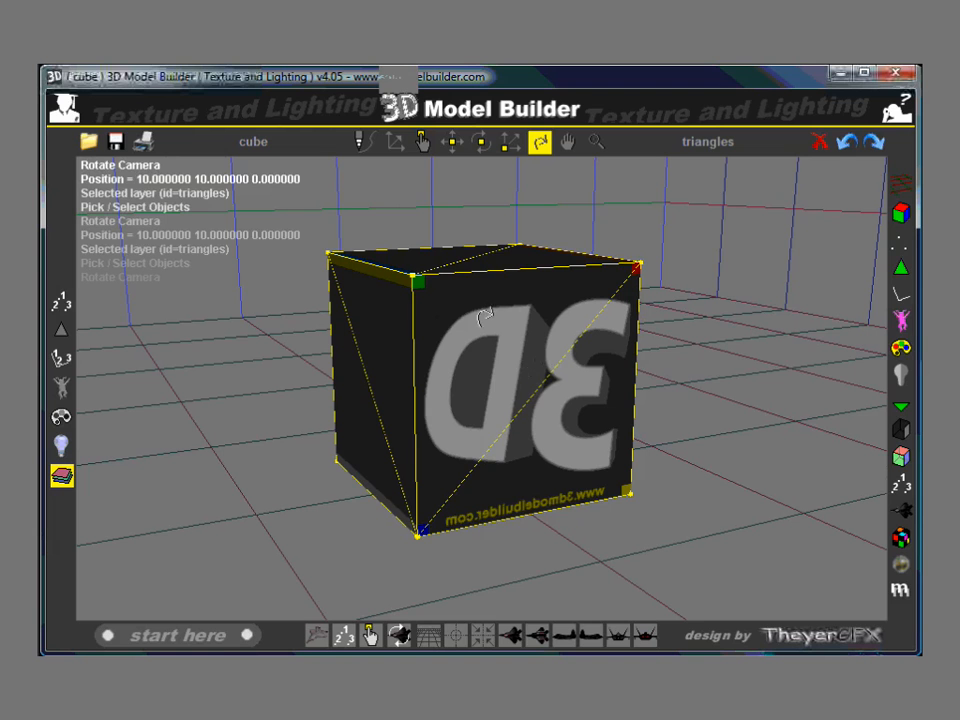
click(423, 142)
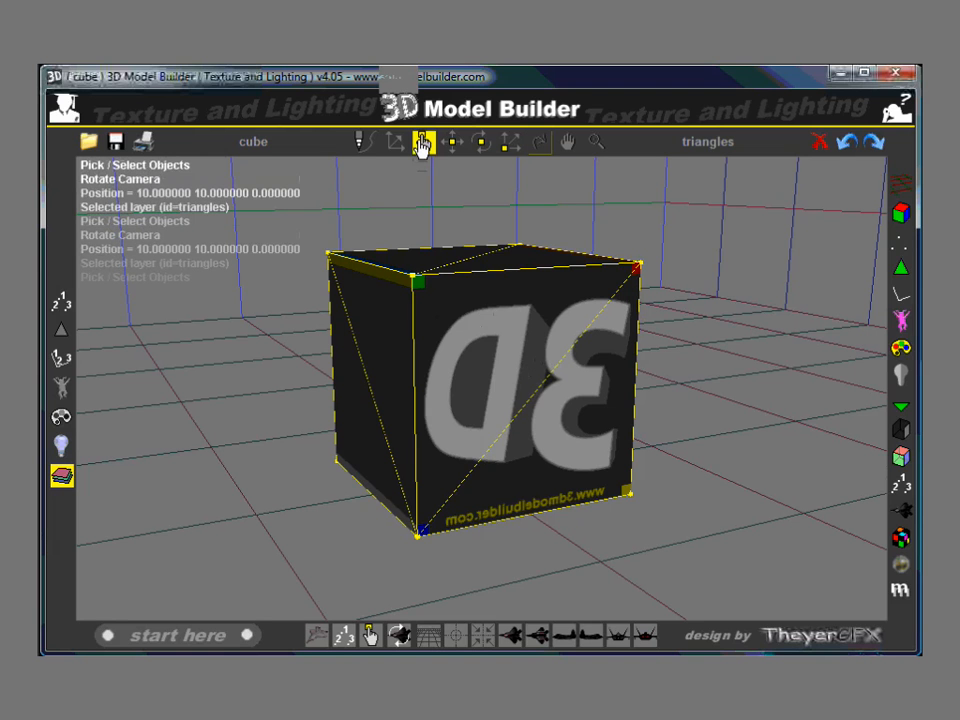
double_click(513, 388)
click(155, 335)
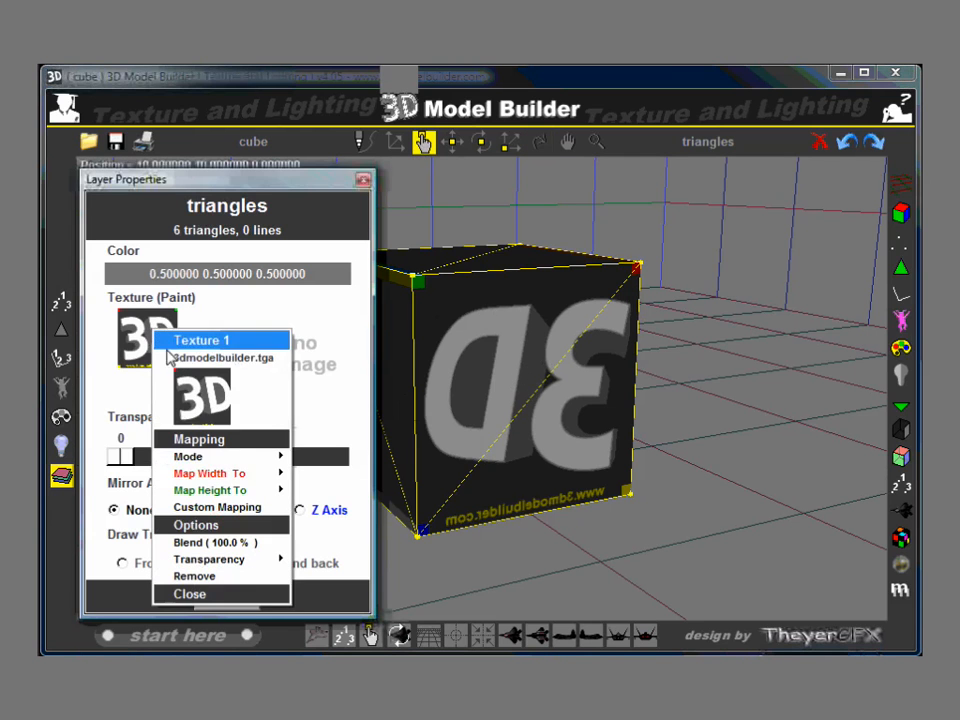
mouse_move(209, 473)
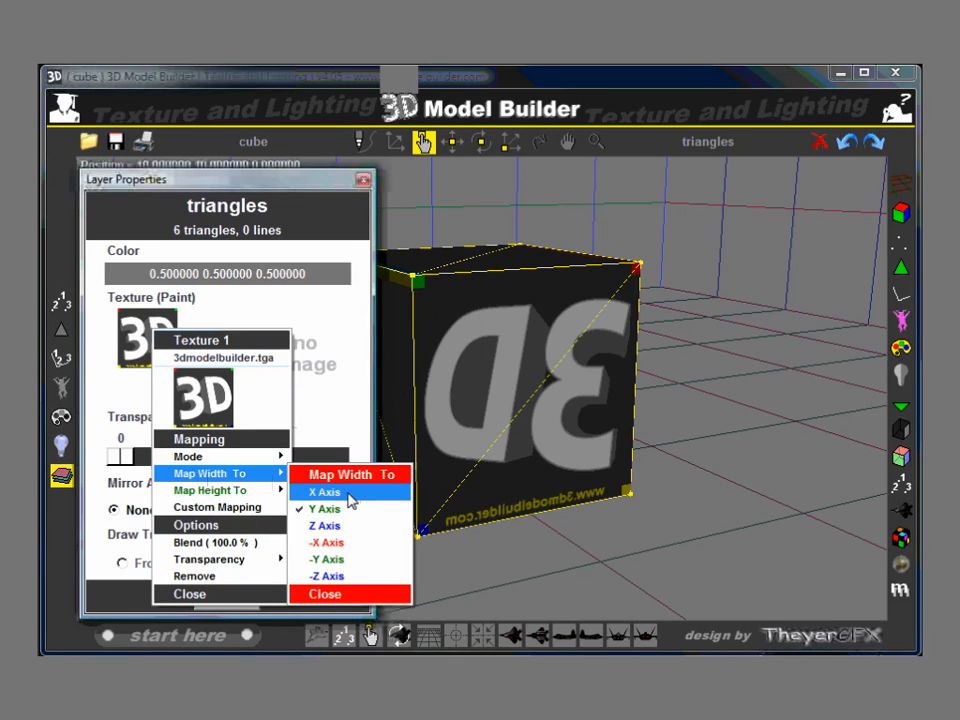
click(334, 566)
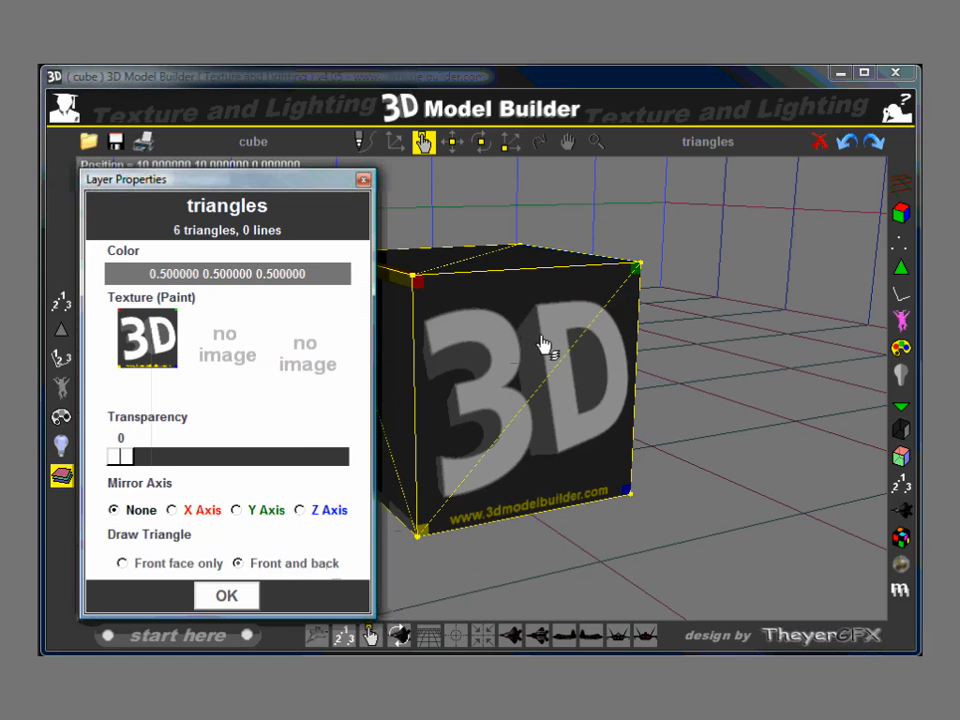
- Rotate the camera around the cube to examine how the texture appears on its opposite side
click(540, 142)
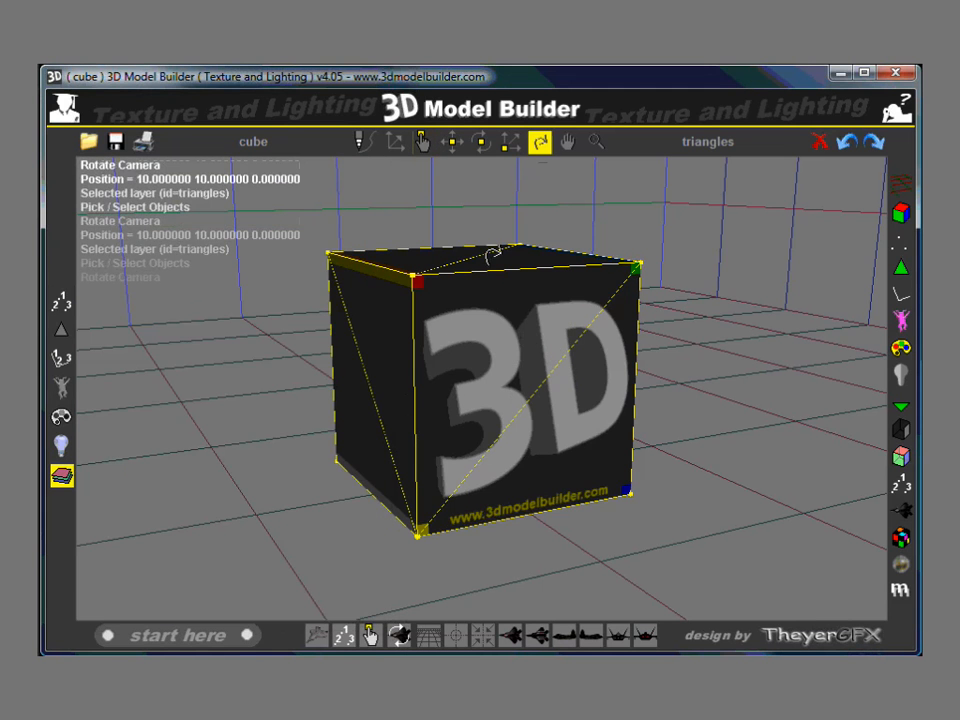
drag(388, 344, 473, 408)
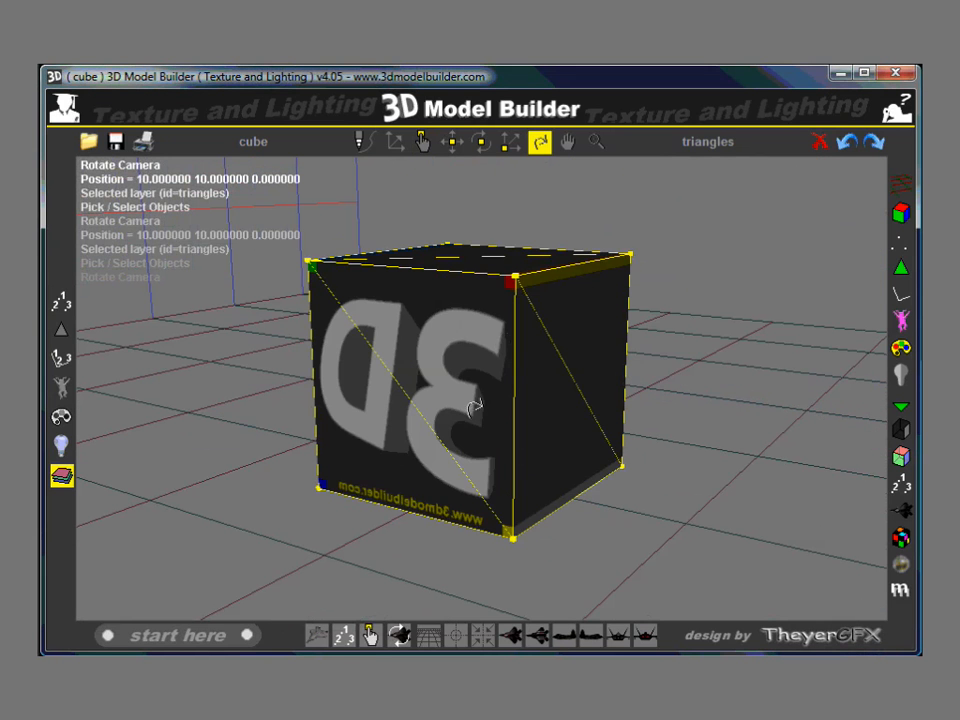
drag(362, 352, 426, 170)
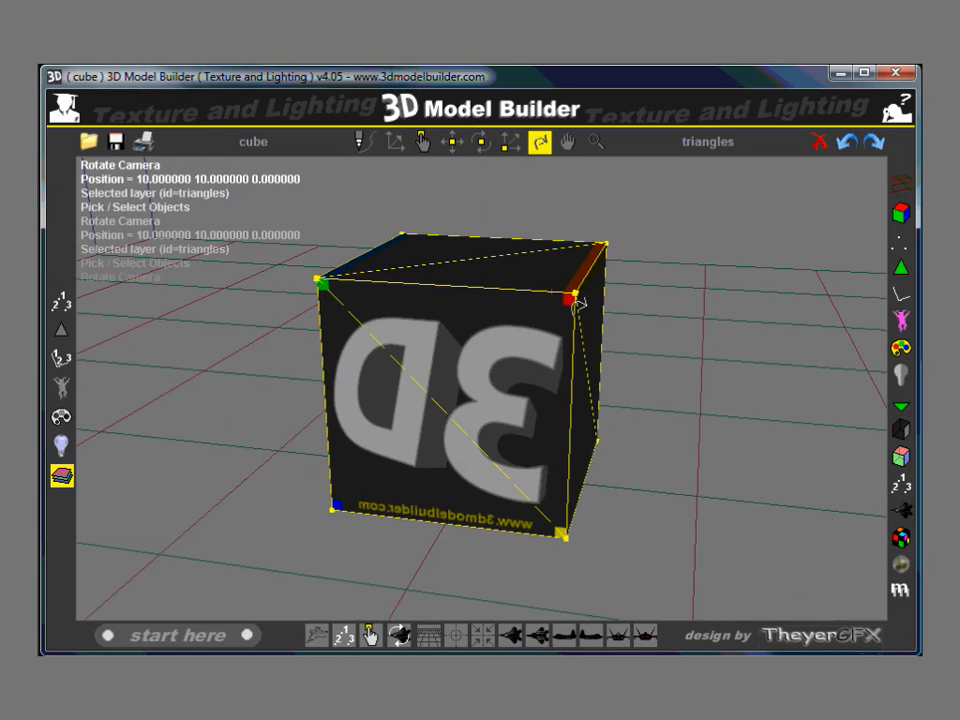
- Move the triangle of the cube side showing the mirrored 3D logo to a new layer named "otherside"
drag(558, 318, 524, 316)
middle_drag(533, 318, 536, 353)
right_drag(536, 353, 538, 338)
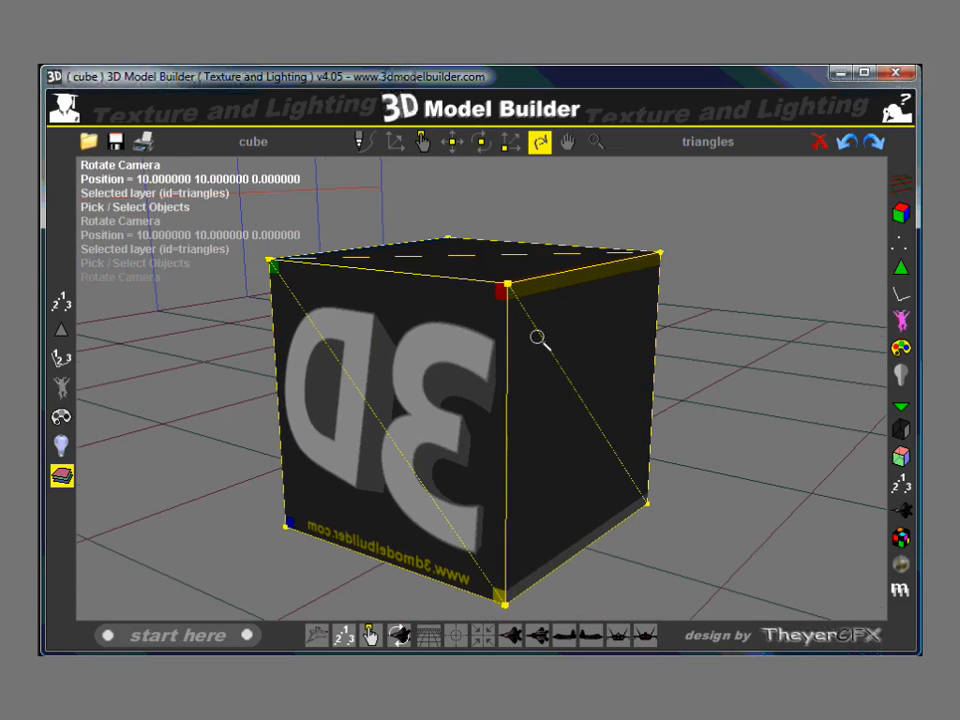
middle_drag(537, 337, 555, 323)
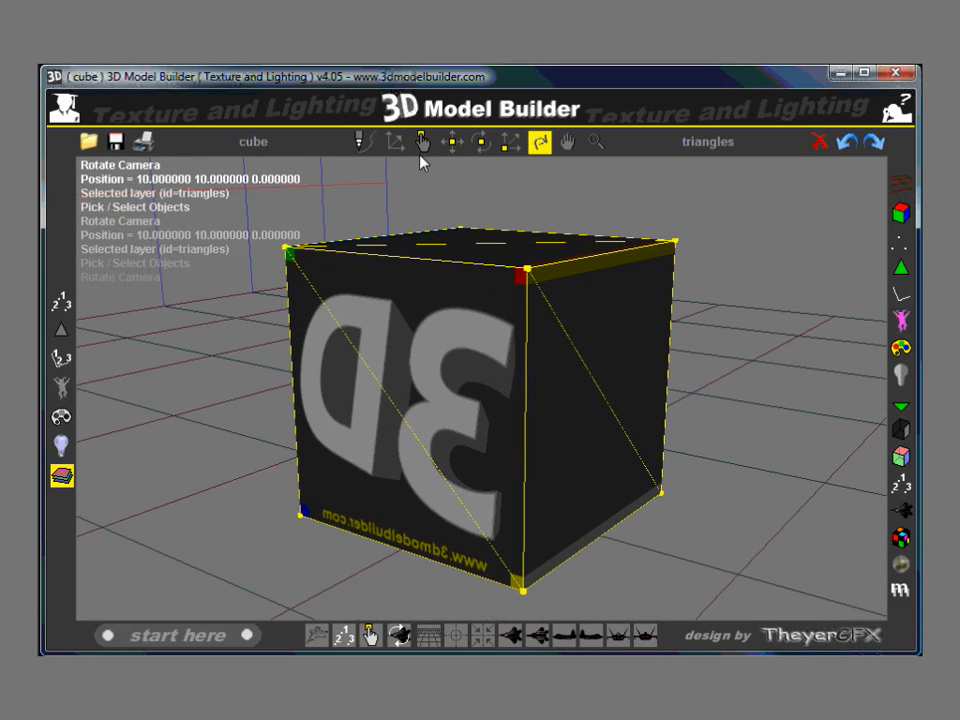
click(422, 141)
click(61, 329)
click(440, 375)
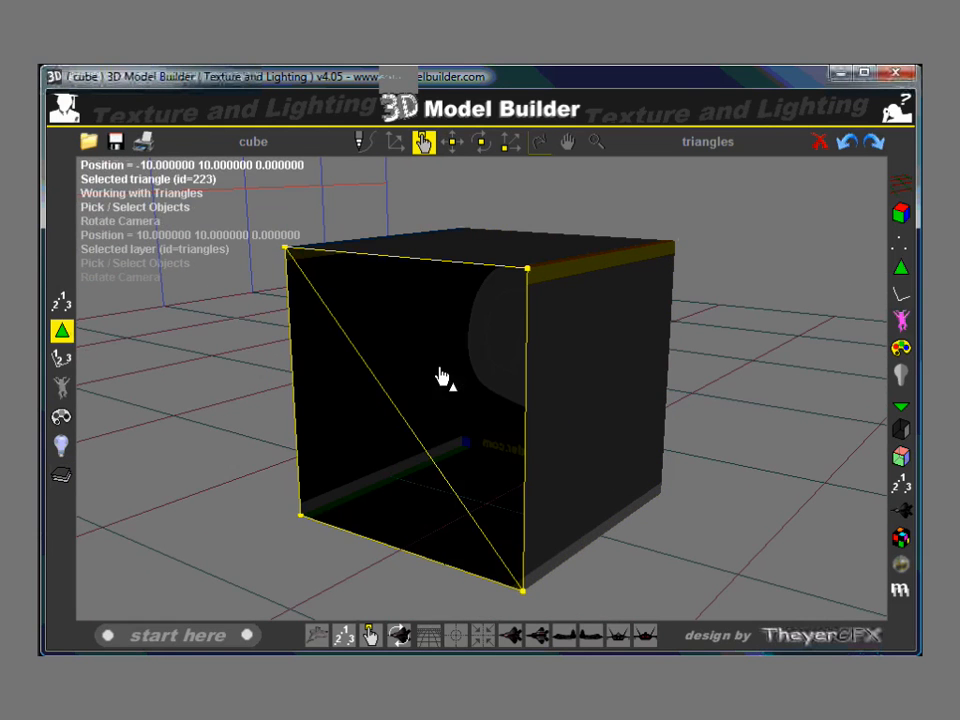
right_click(412, 364)
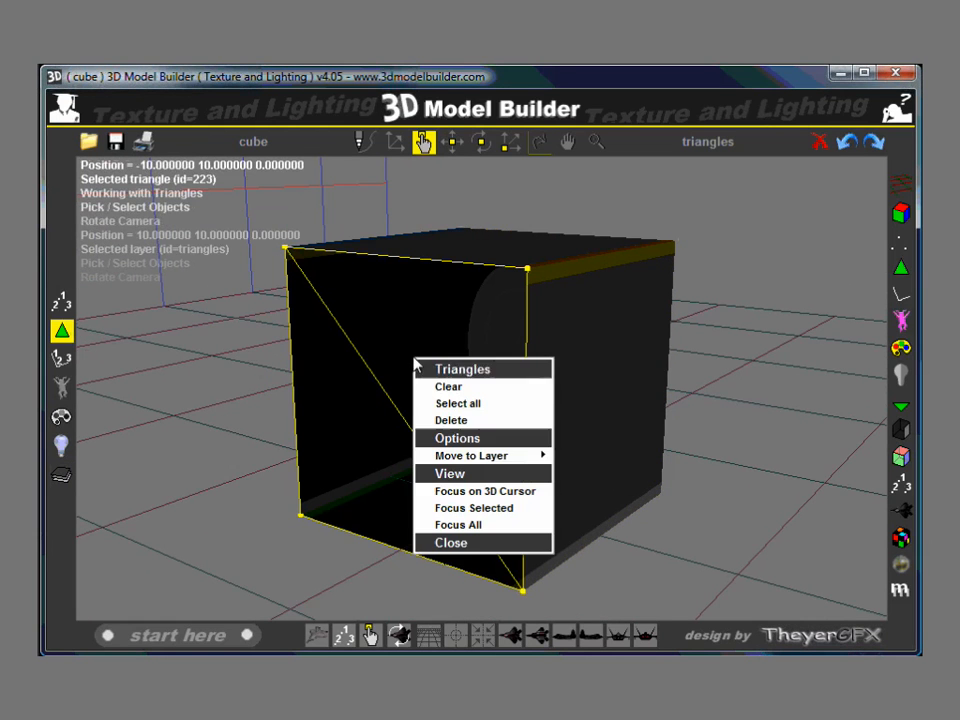
mouse_move(529, 459)
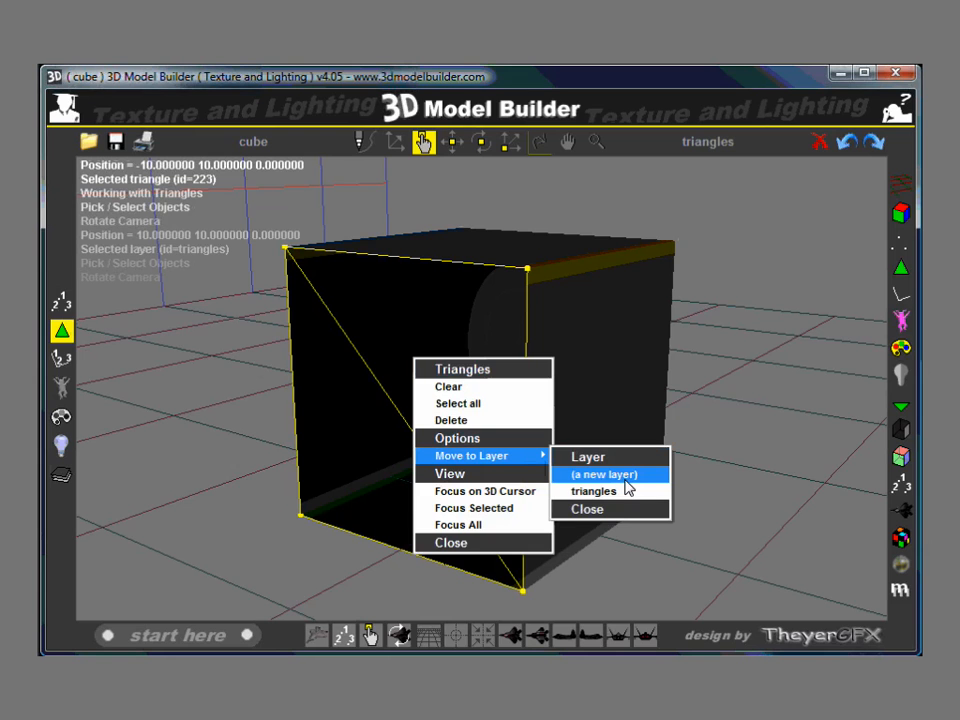
click(625, 478)
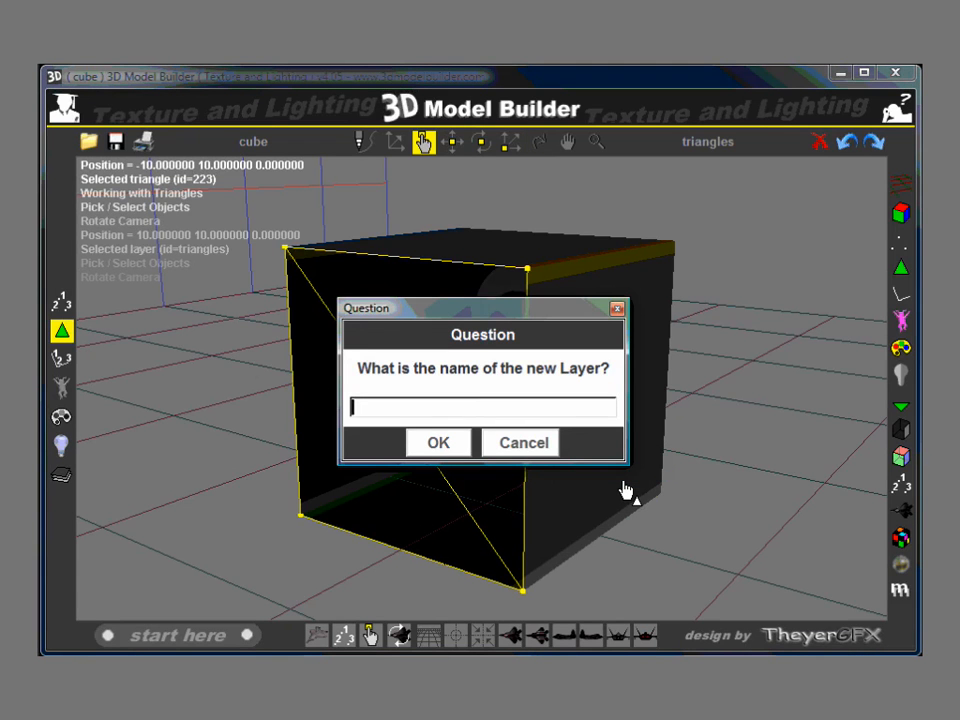
text(otherside)
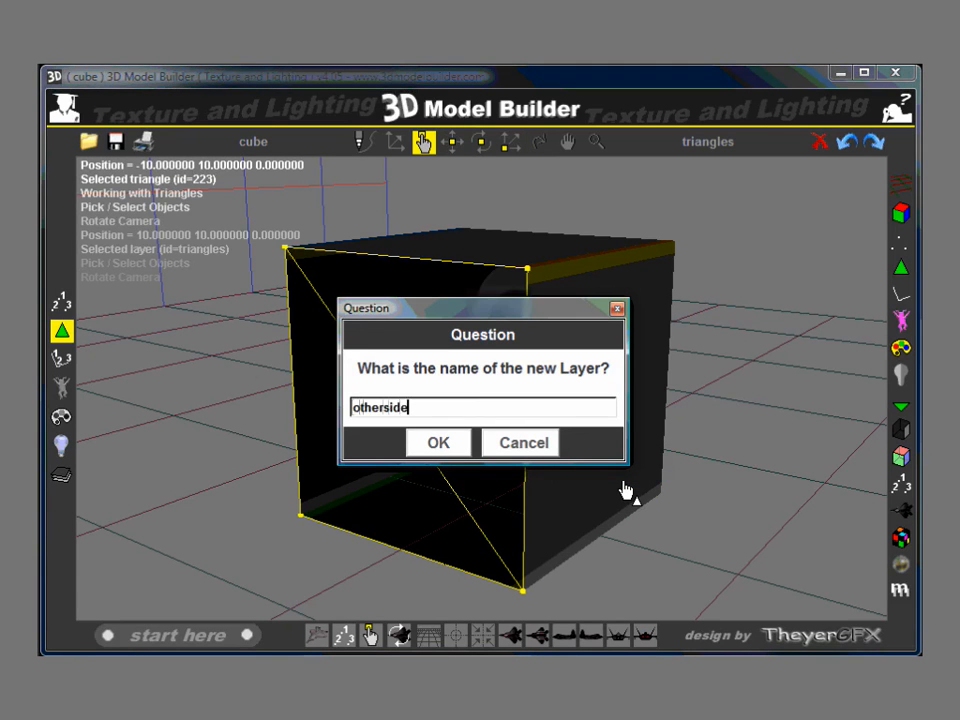
key(Return)
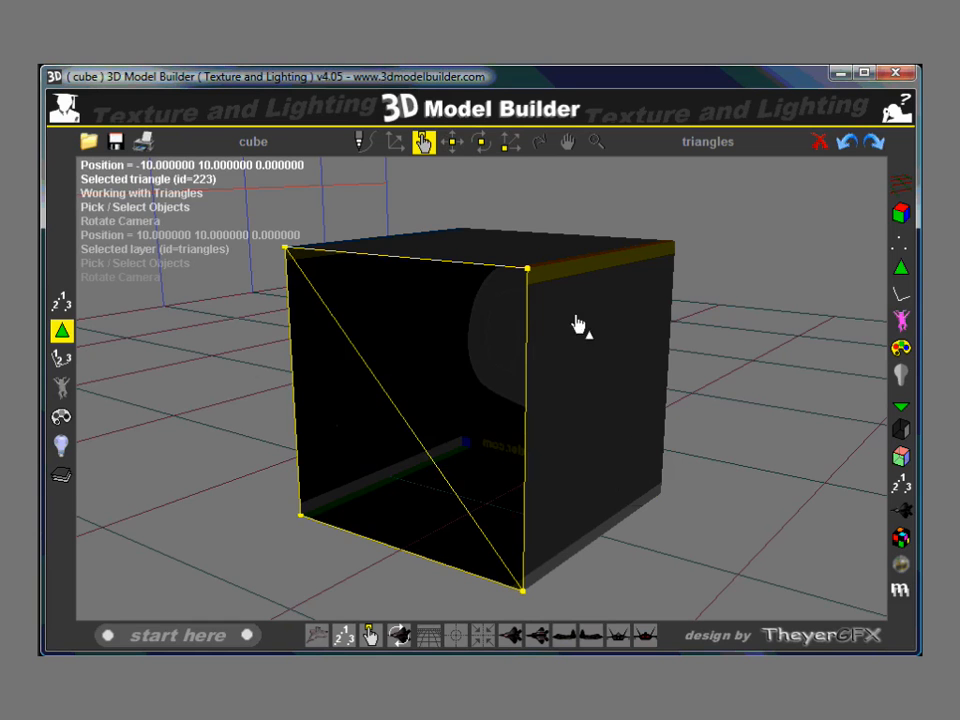
- Open the otherside layer's properties and add the 3dmodelbuilder image as its first texture
click(539, 146)
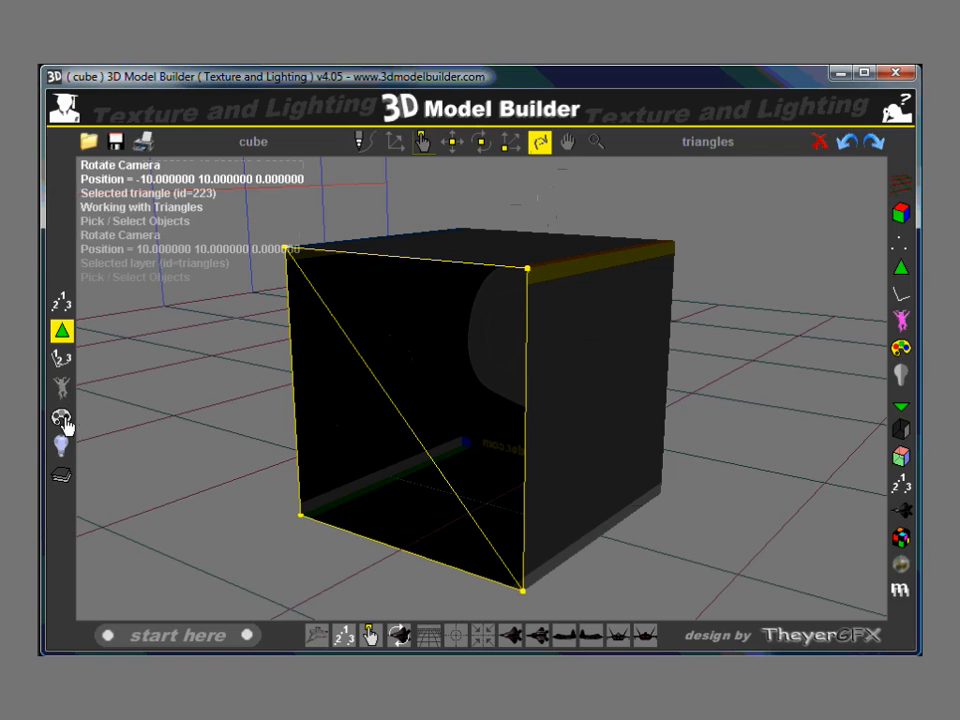
click(61, 475)
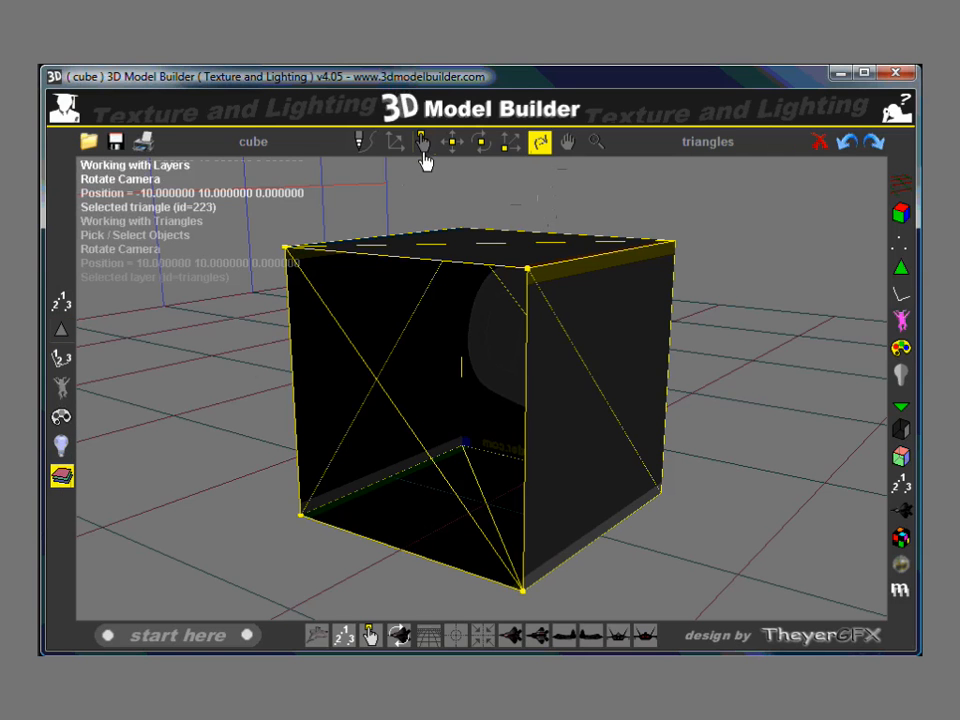
click(422, 146)
click(63, 477)
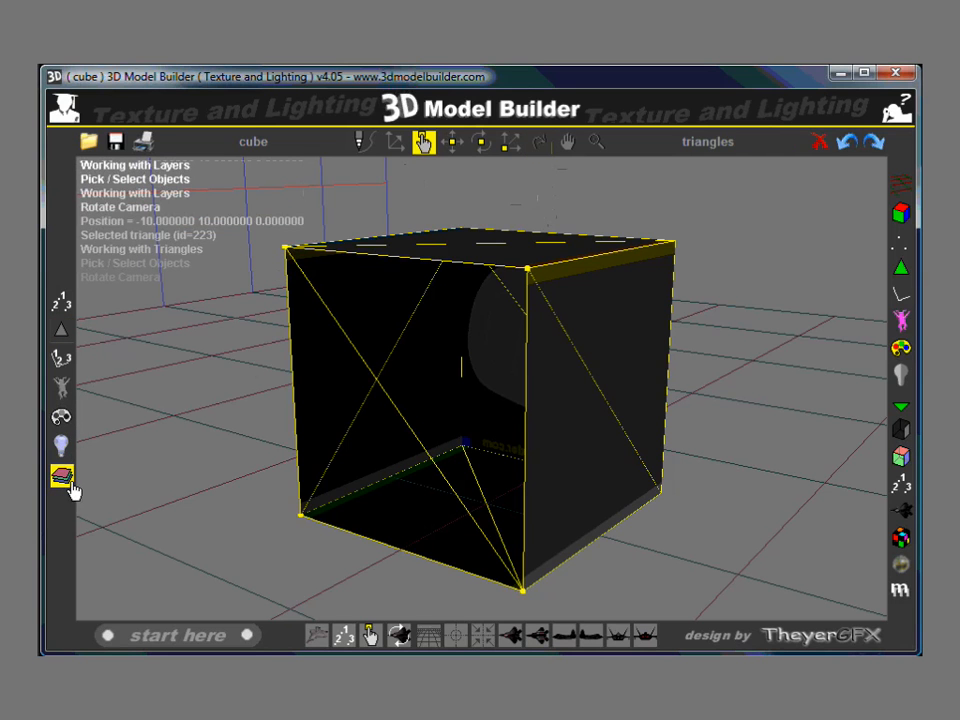
double_click(638, 361)
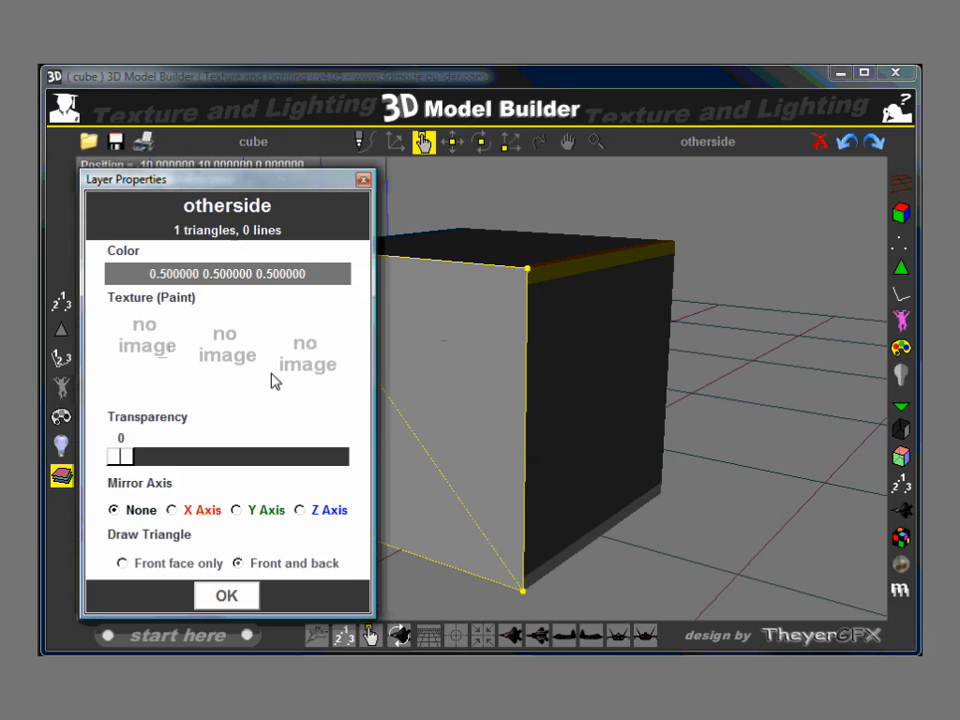
click(141, 345)
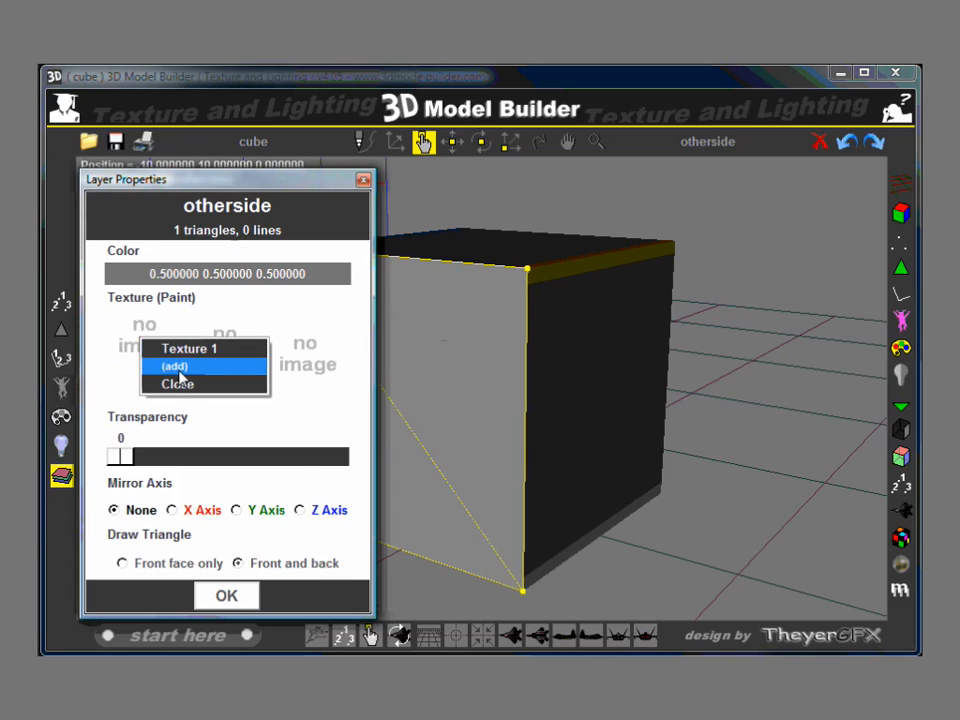
click(176, 367)
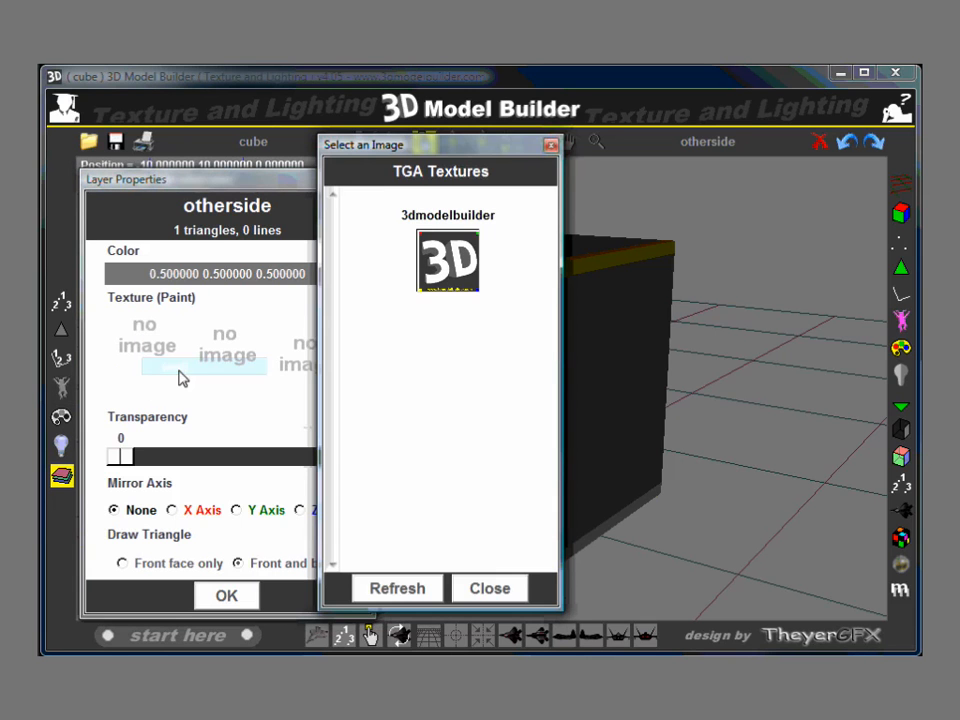
click(448, 268)
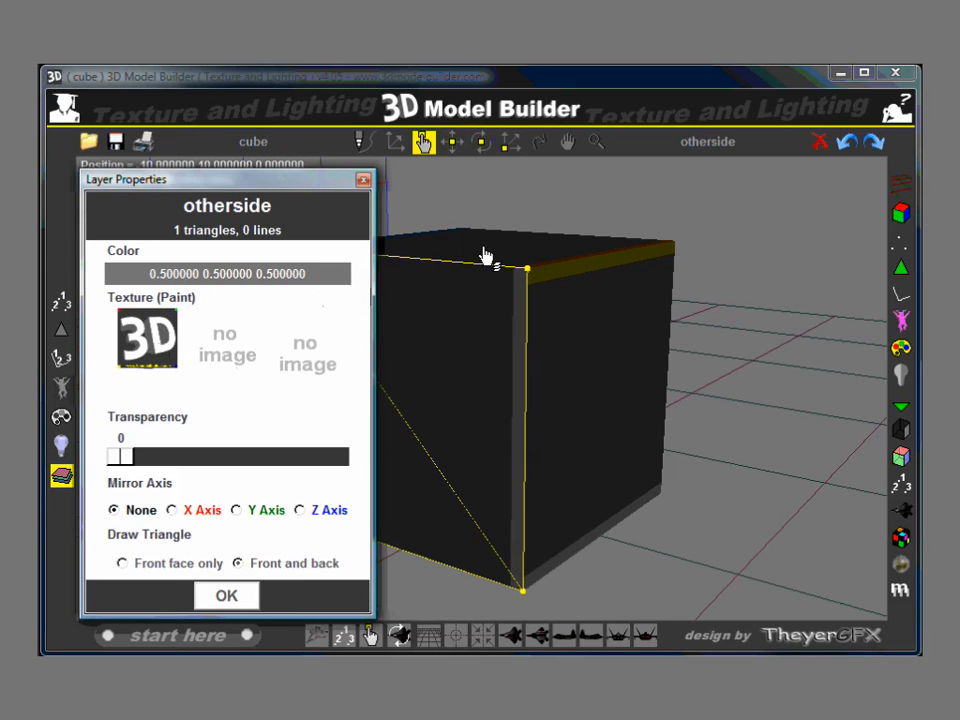
- Map the otherside texture's width to the Y axis and its height to the Z axis, and accept the layer properties
click(140, 344)
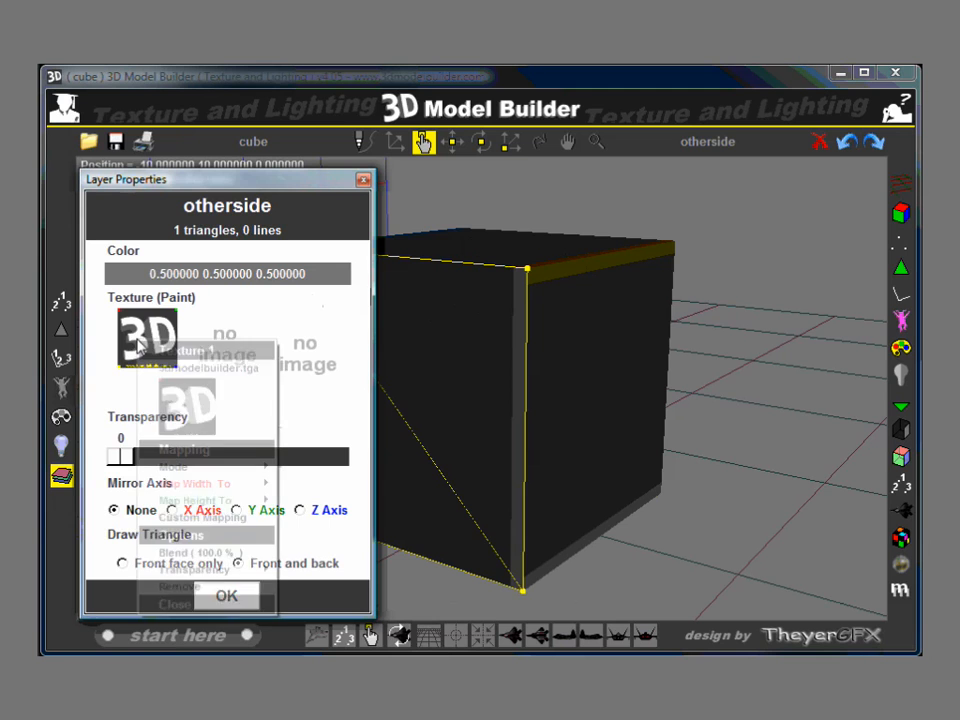
mouse_move(180, 487)
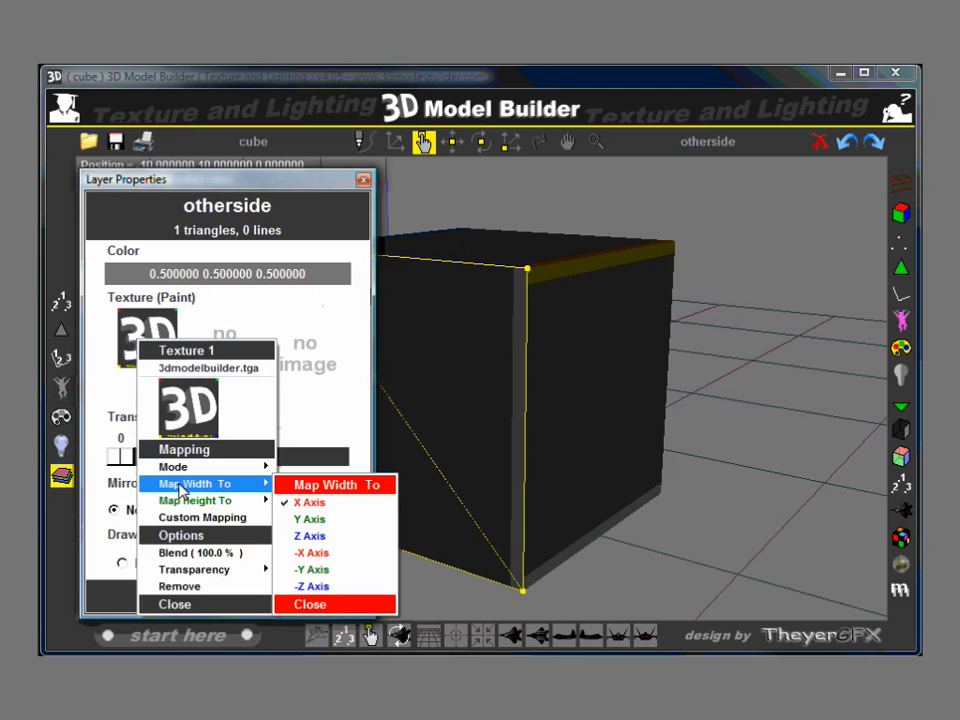
click(318, 522)
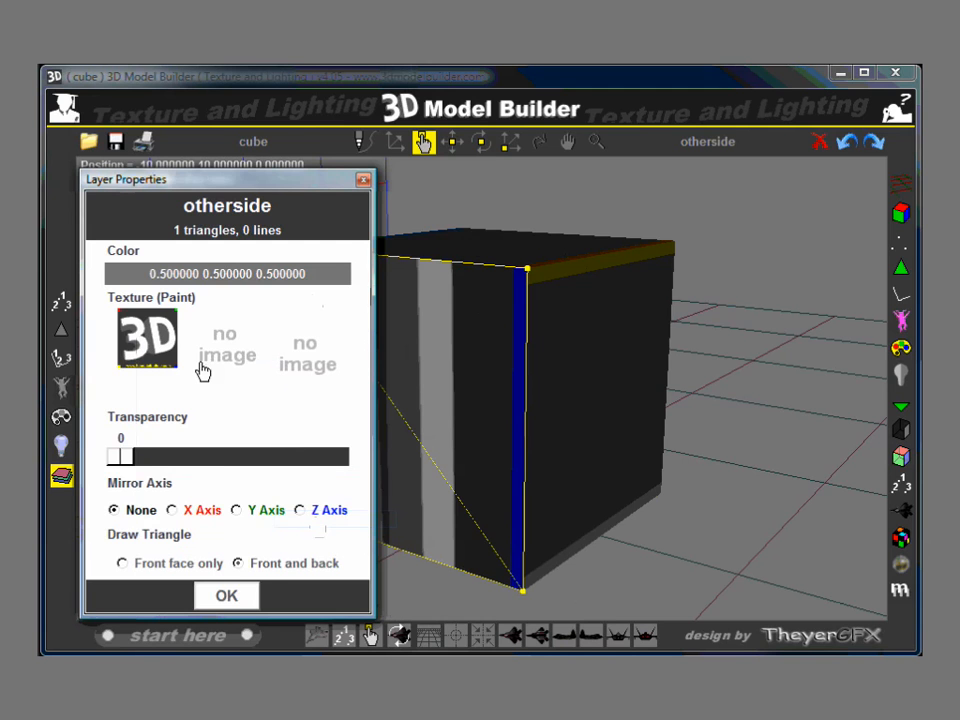
click(165, 350)
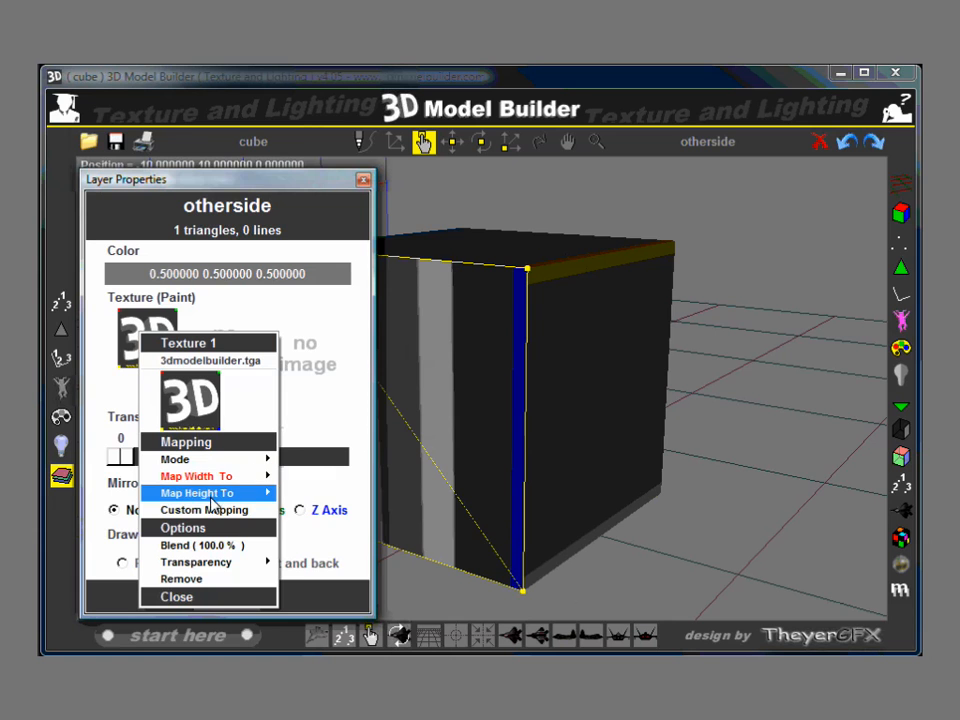
mouse_move(211, 500)
click(328, 547)
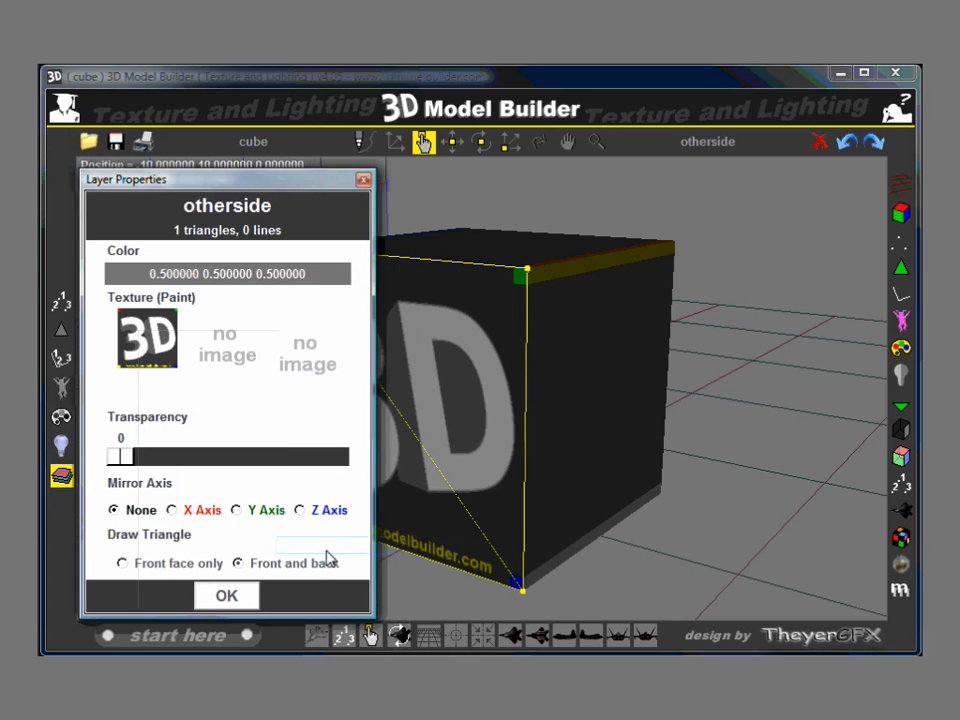
click(228, 600)
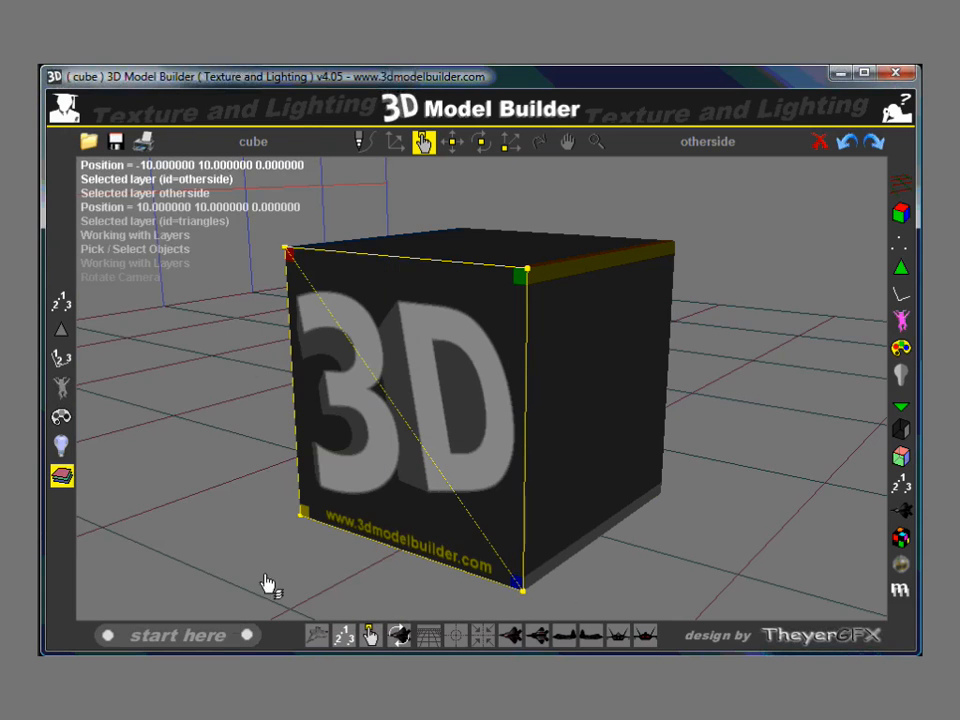
- Move the triangle of the cube's top face to a new layer named "top"
click(538, 141)
drag(536, 274, 520, 428)
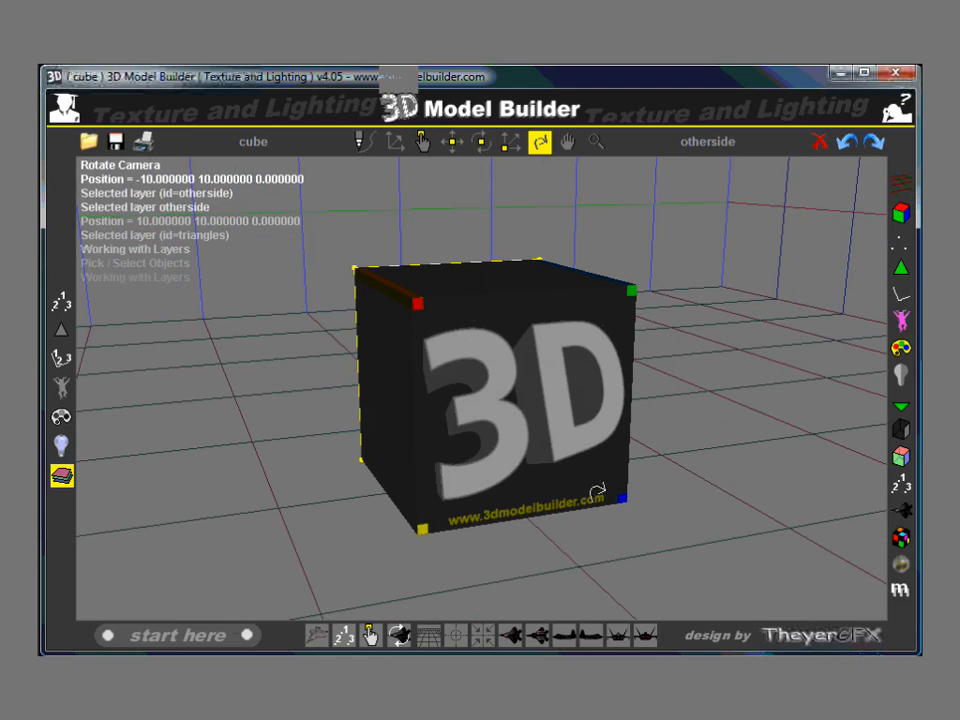
drag(425, 360, 429, 409)
right_drag(435, 431, 440, 405)
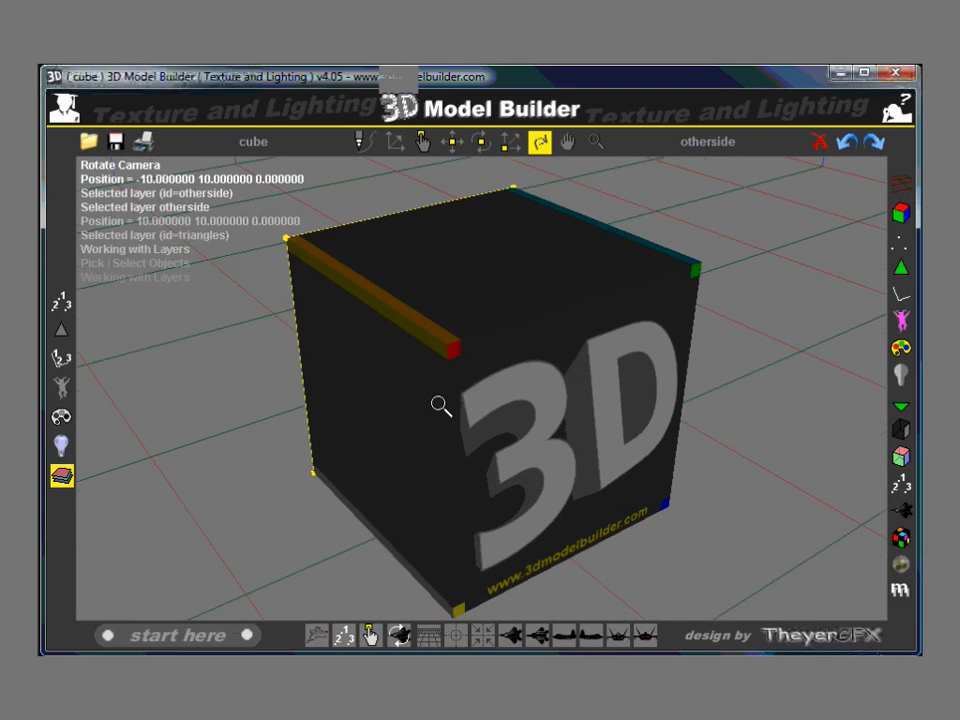
drag(415, 349, 483, 425)
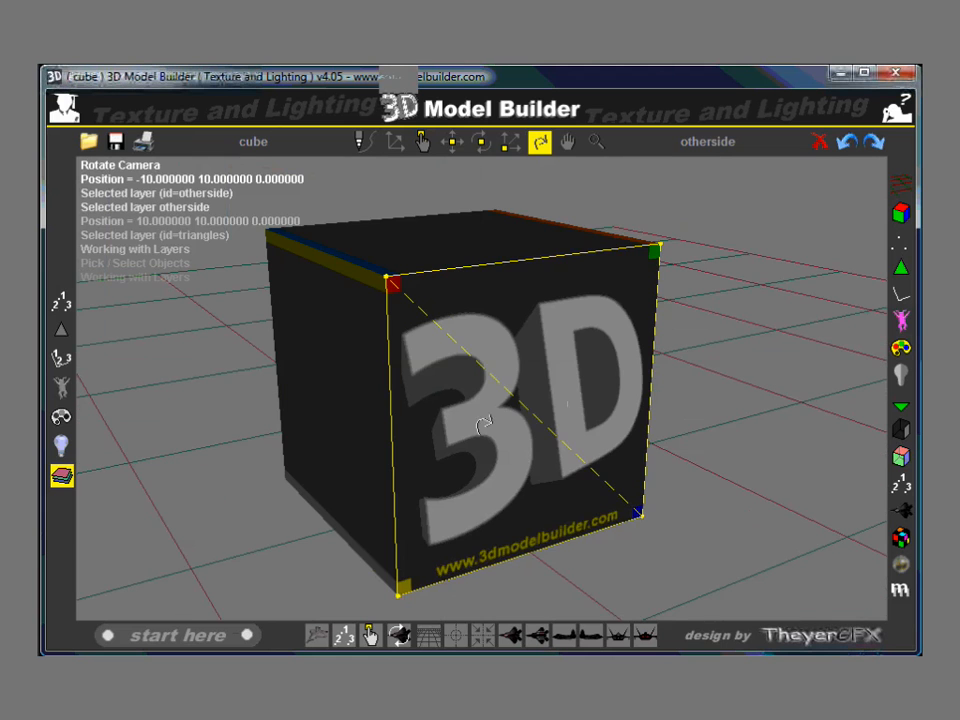
drag(540, 383, 378, 380)
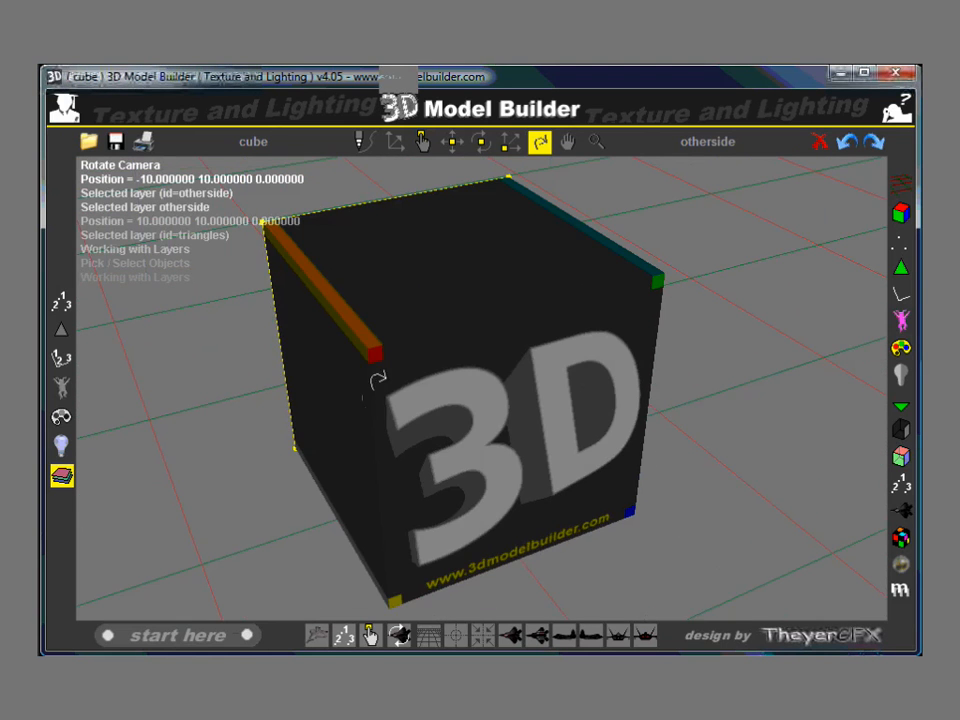
click(423, 141)
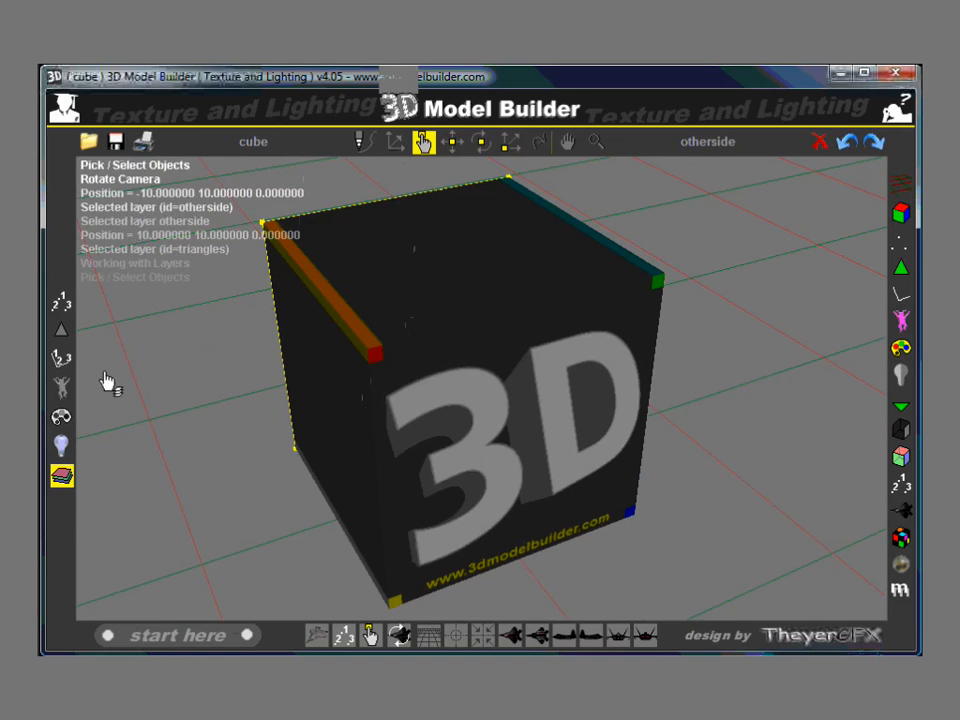
click(60, 335)
click(437, 262)
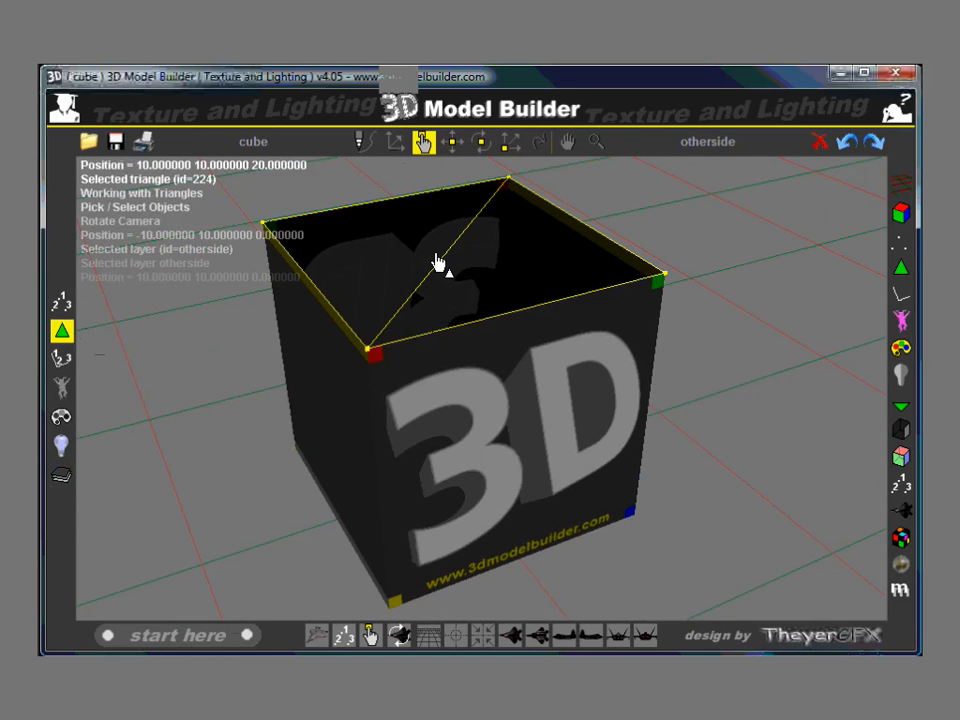
right_click(437, 262)
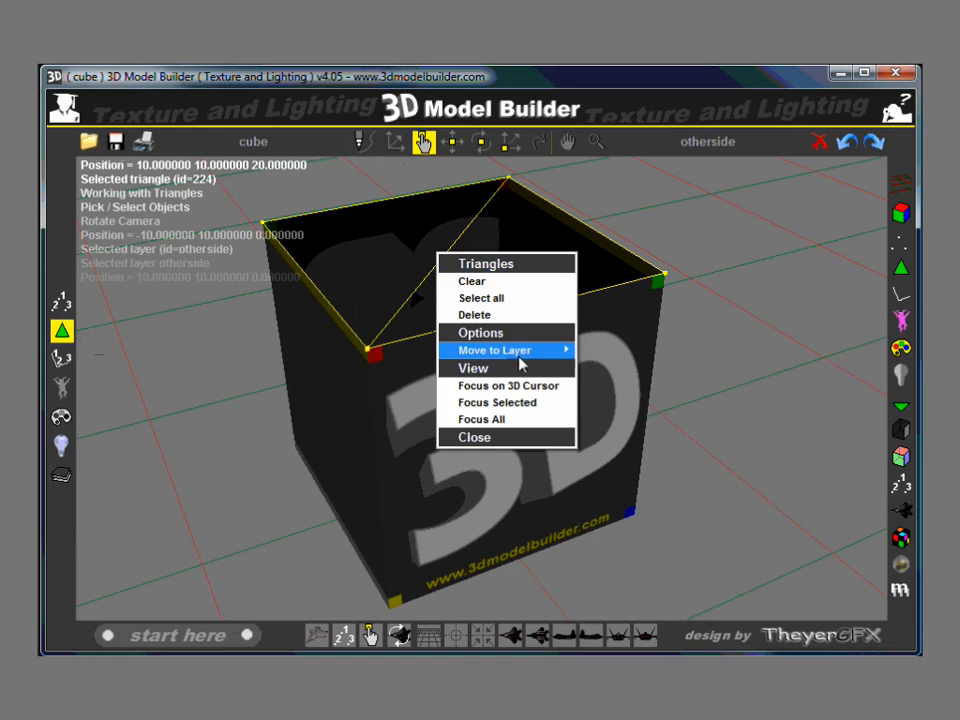
mouse_move(518, 352)
click(634, 374)
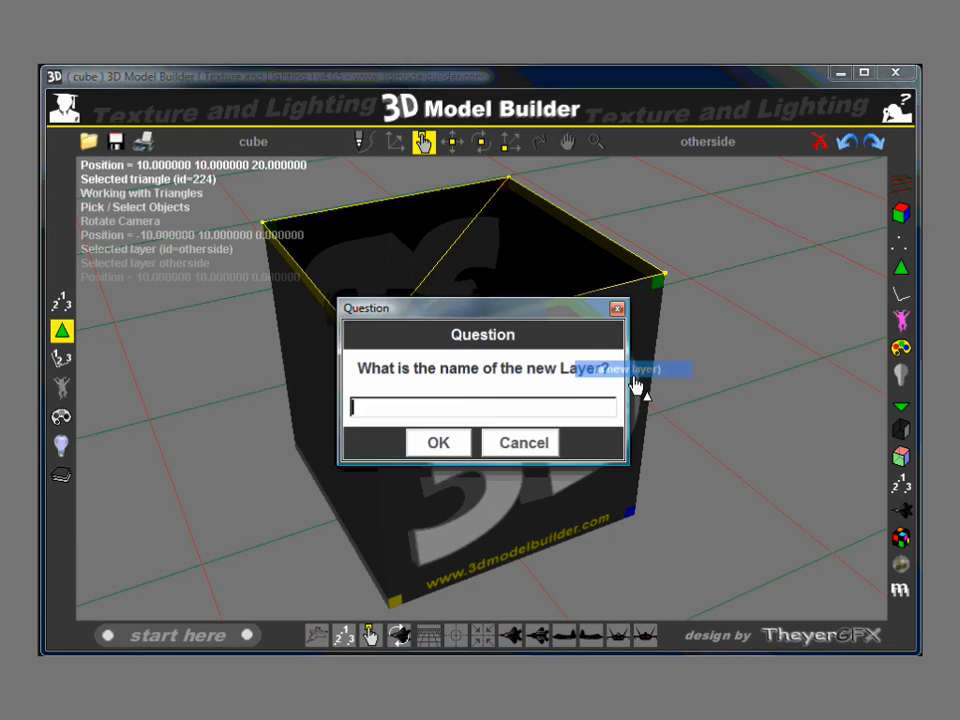
key(Return)
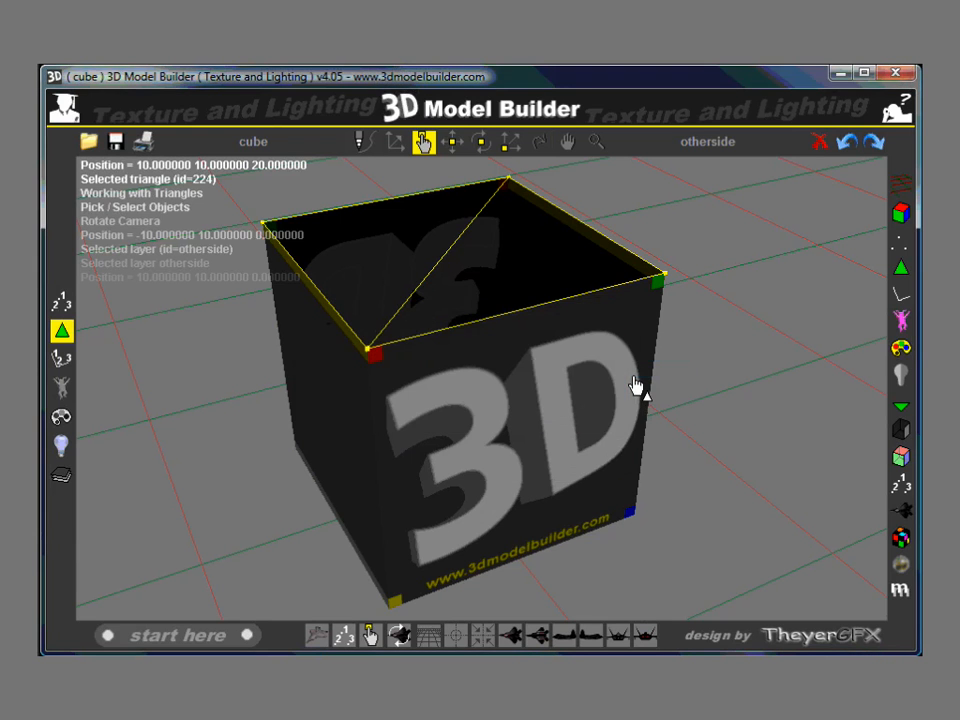
- Open the top layer's properties and add the 3dmodelbuilder image as its first texture
click(61, 475)
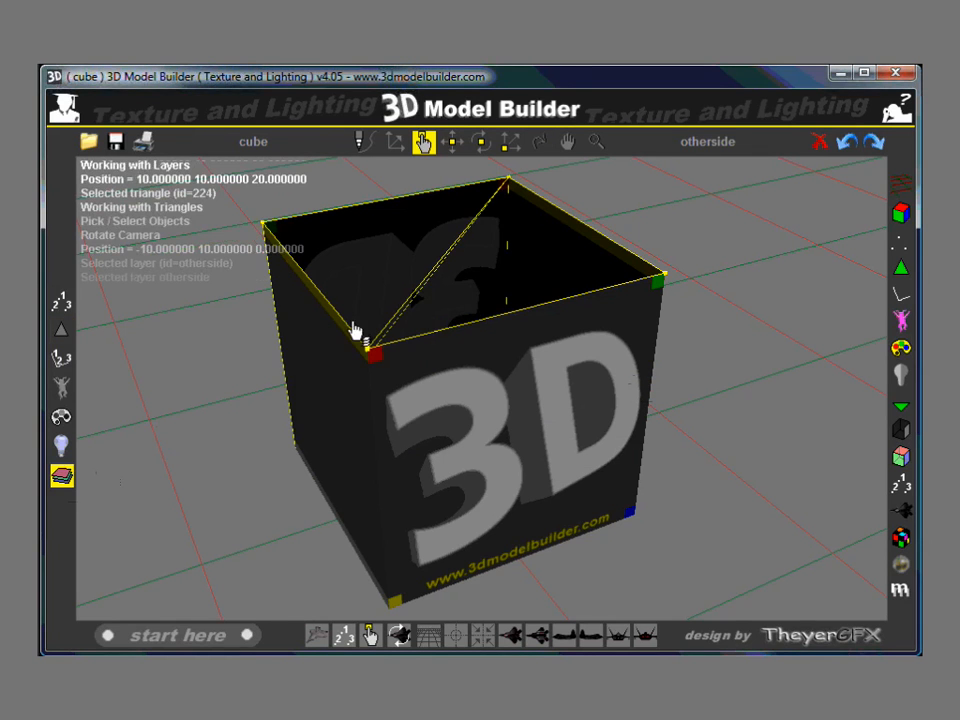
click(430, 277)
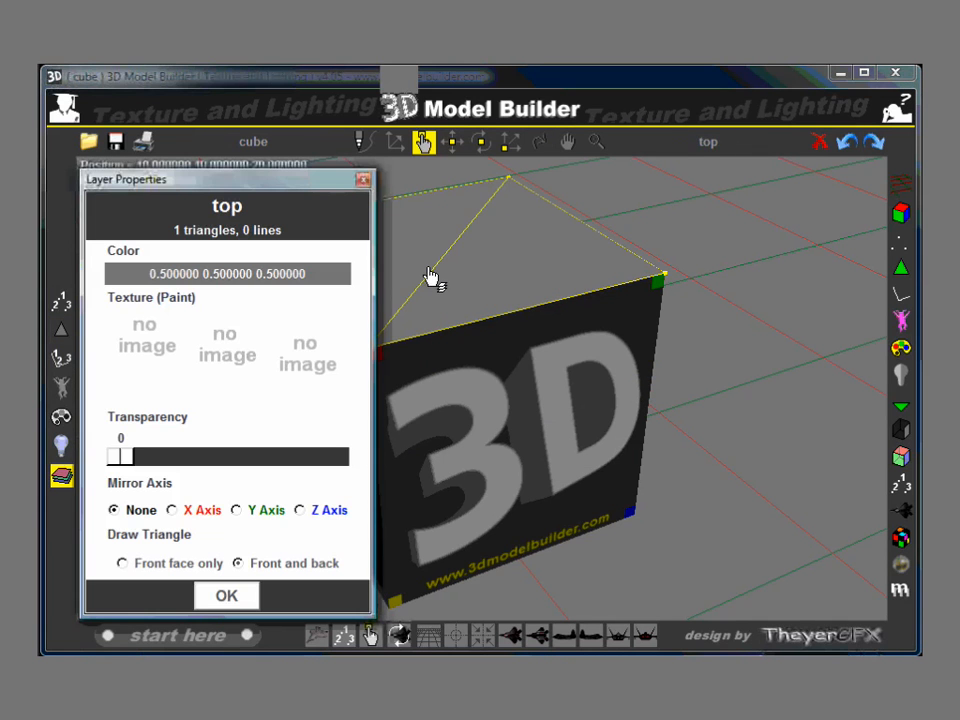
click(156, 348)
click(187, 370)
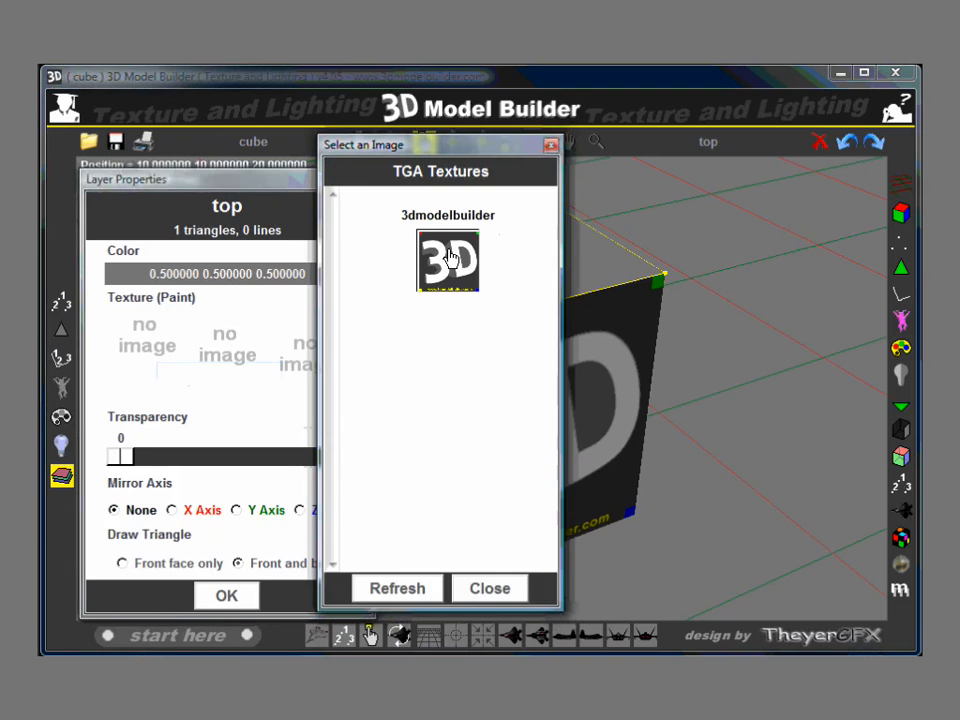
click(420, 285)
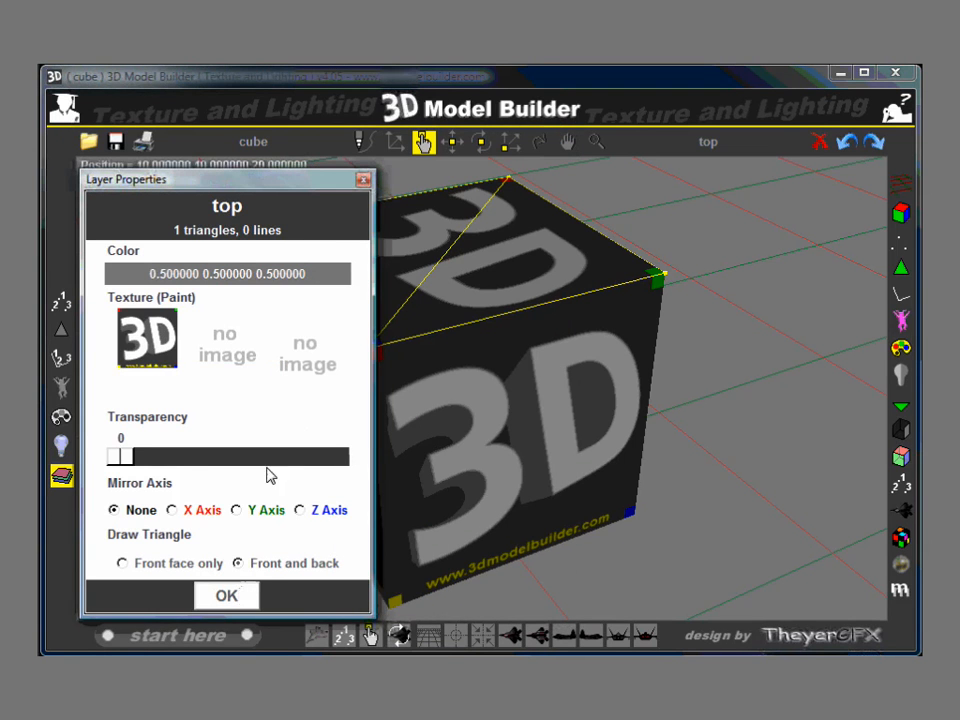
- Map the width of the top layer's texture to the Y axis
click(147, 337)
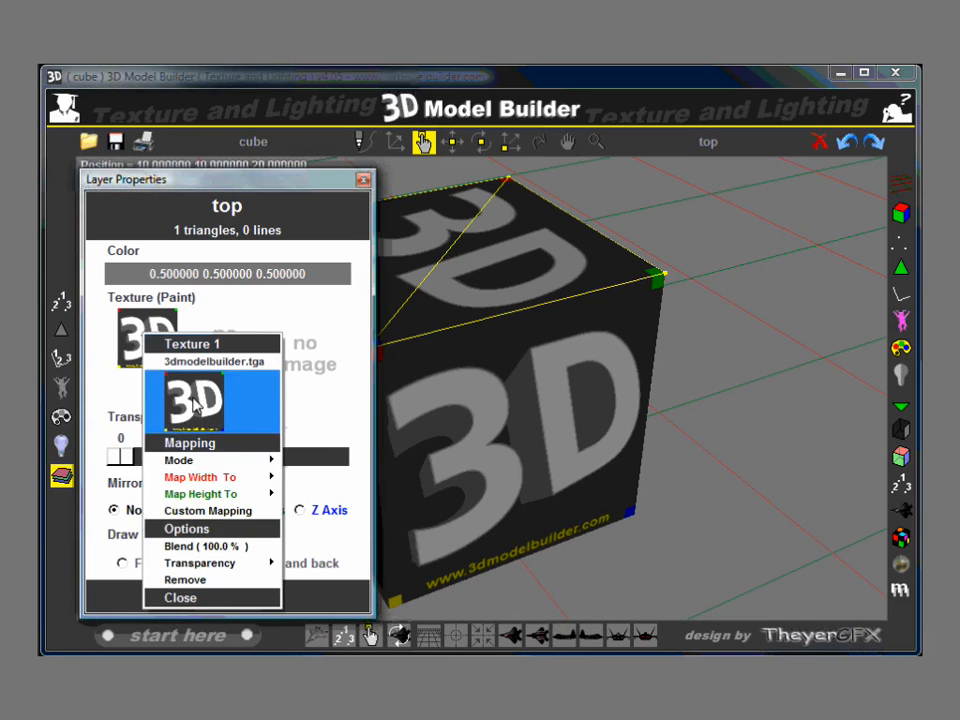
mouse_move(196, 481)
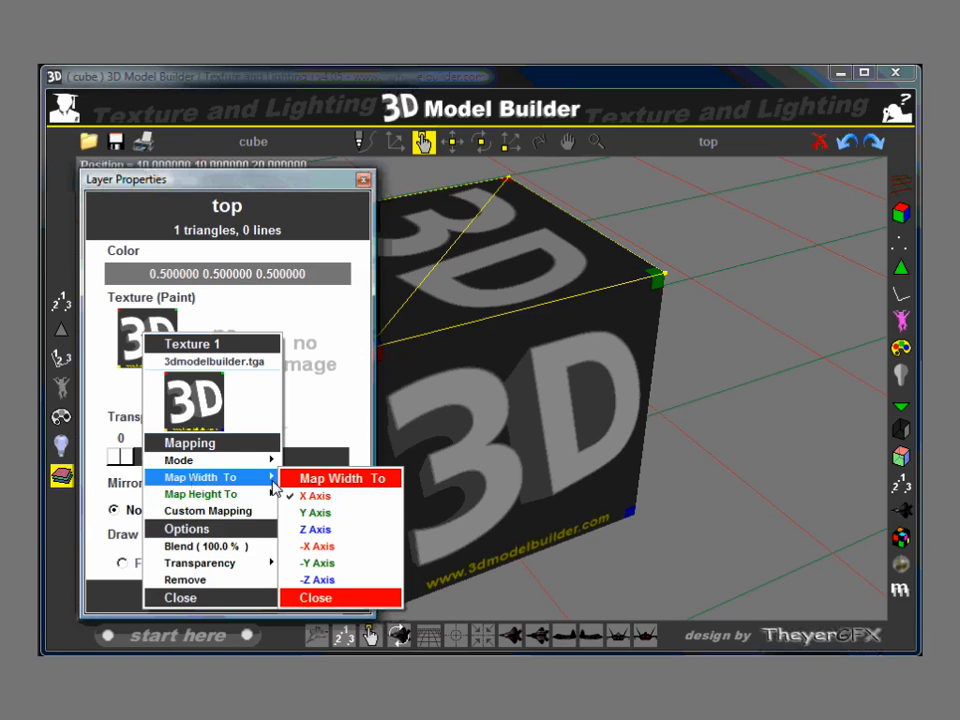
click(332, 514)
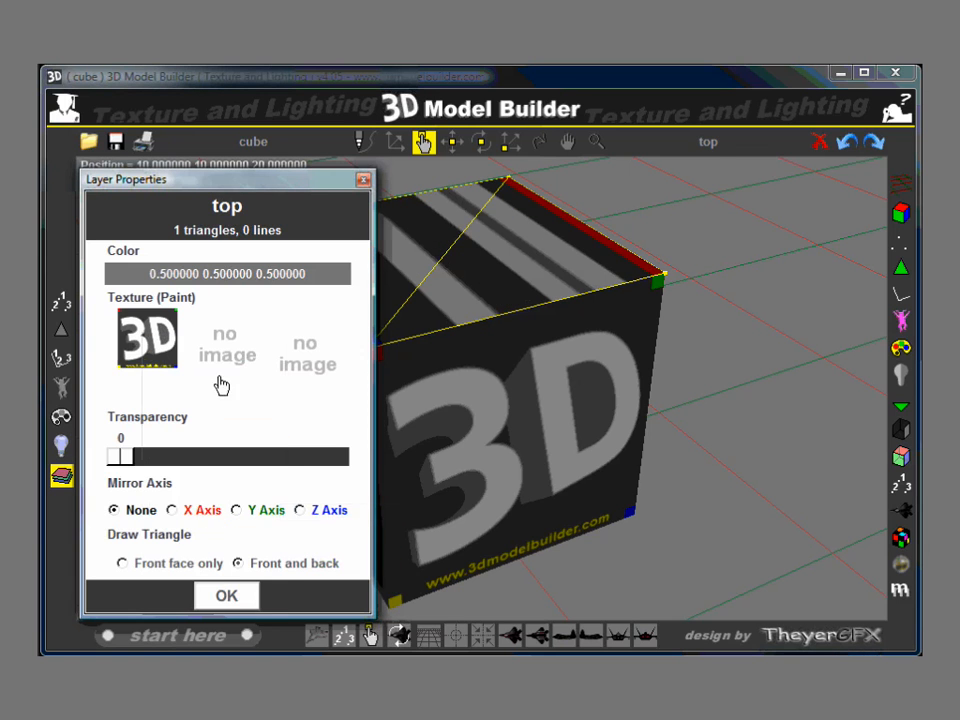
click(148, 340)
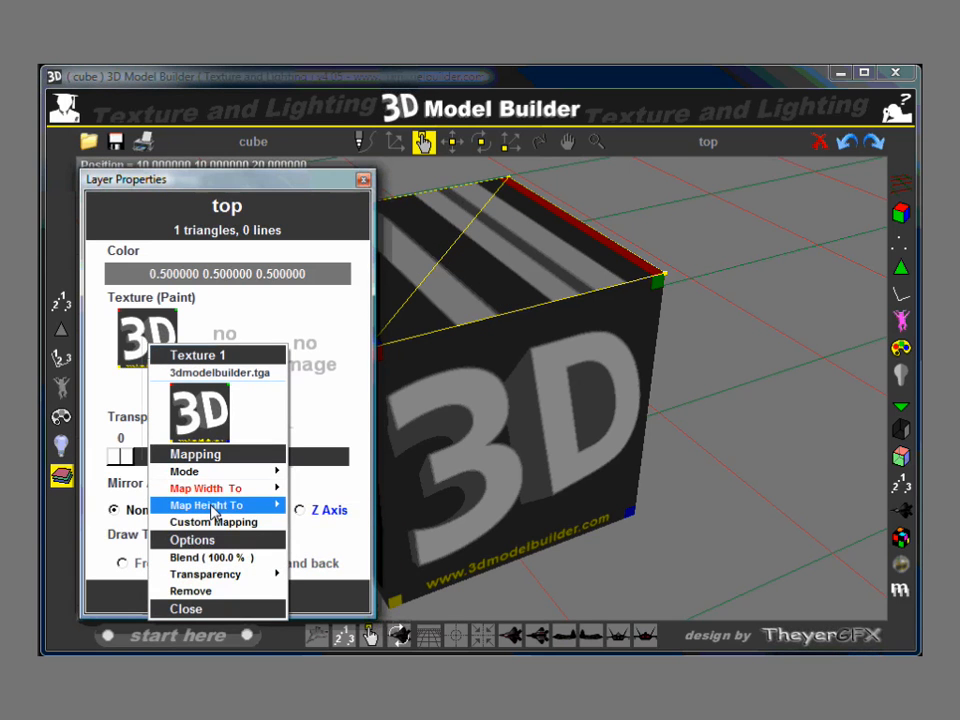
mouse_move(213, 508)
click(327, 518)
click(301, 510)
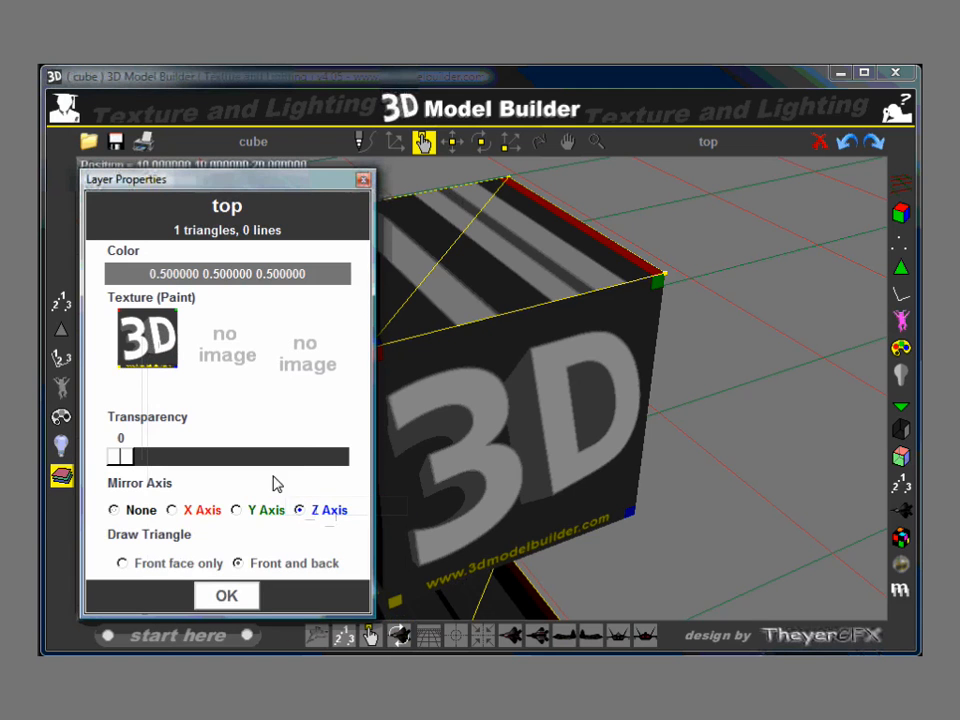
click(131, 512)
- Map the height of the top layer's texture to the X axis
click(152, 338)
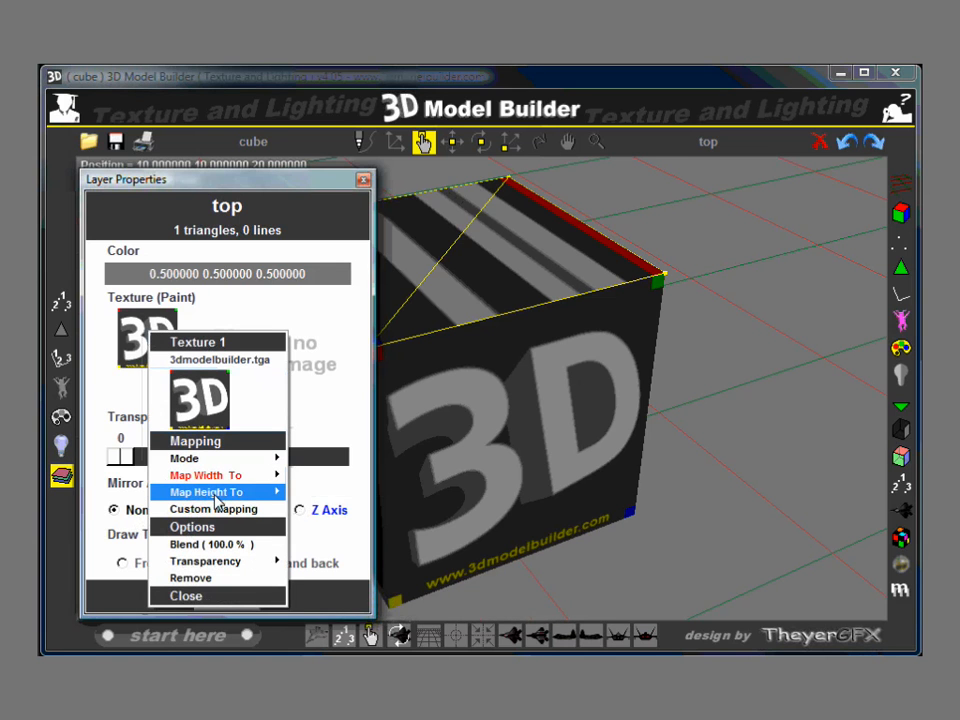
mouse_move(225, 492)
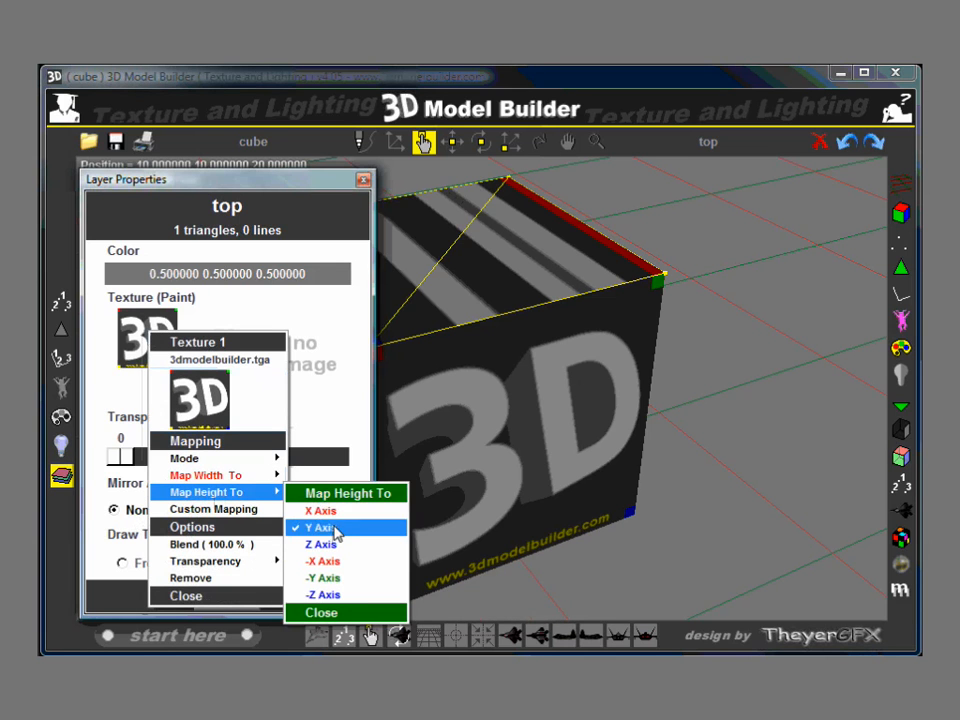
click(342, 513)
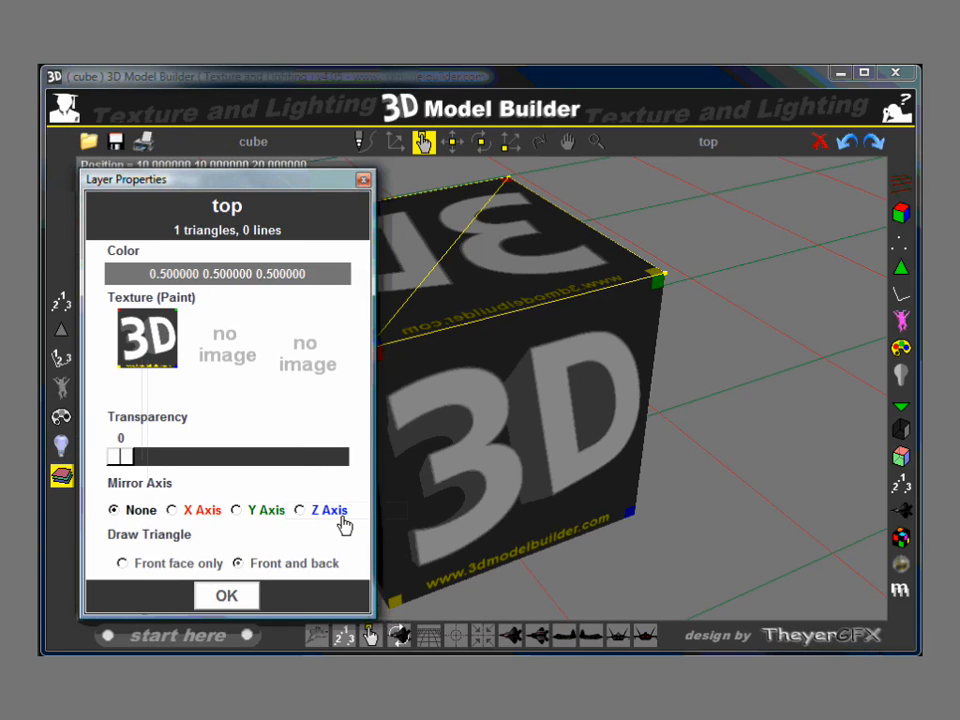
- Map the width of the top layer's texture to the -Y axis and accept the layer properties
click(149, 341)
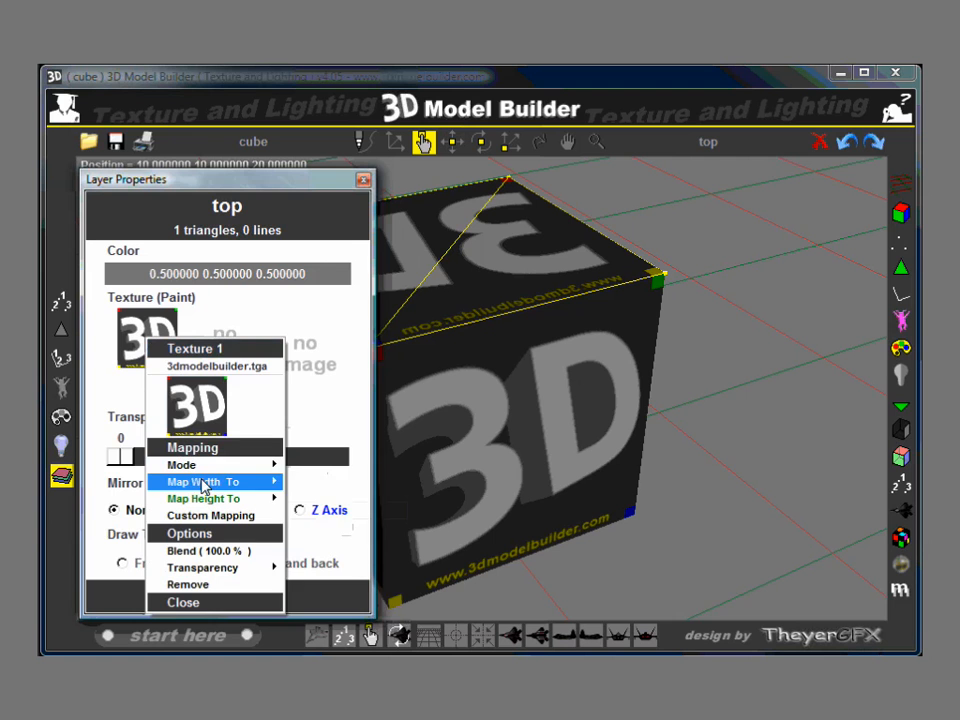
mouse_move(205, 482)
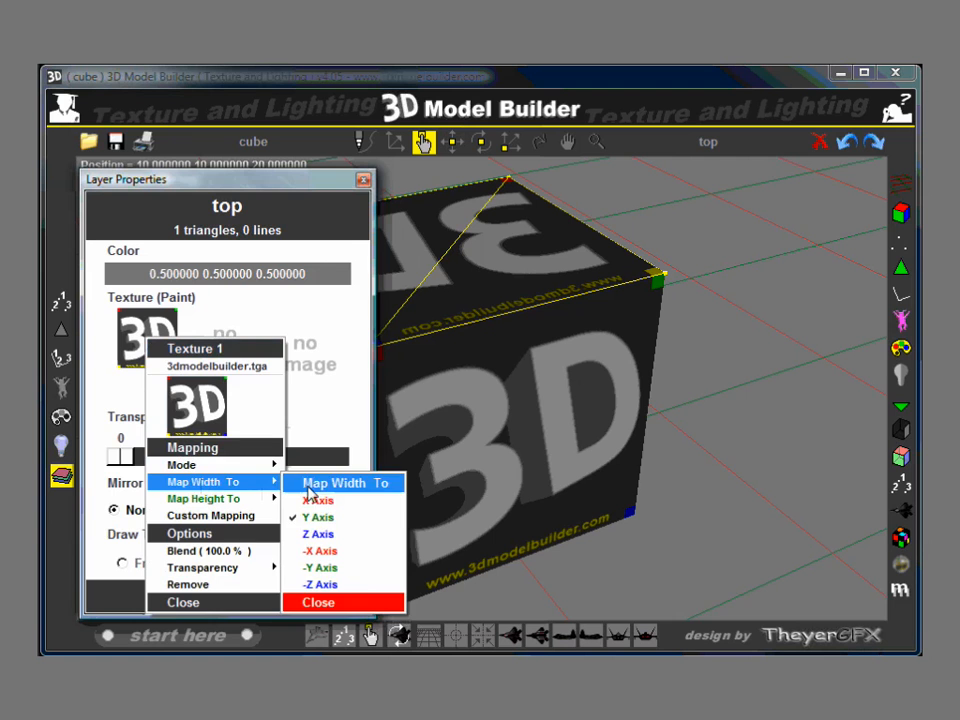
click(319, 567)
click(250, 597)
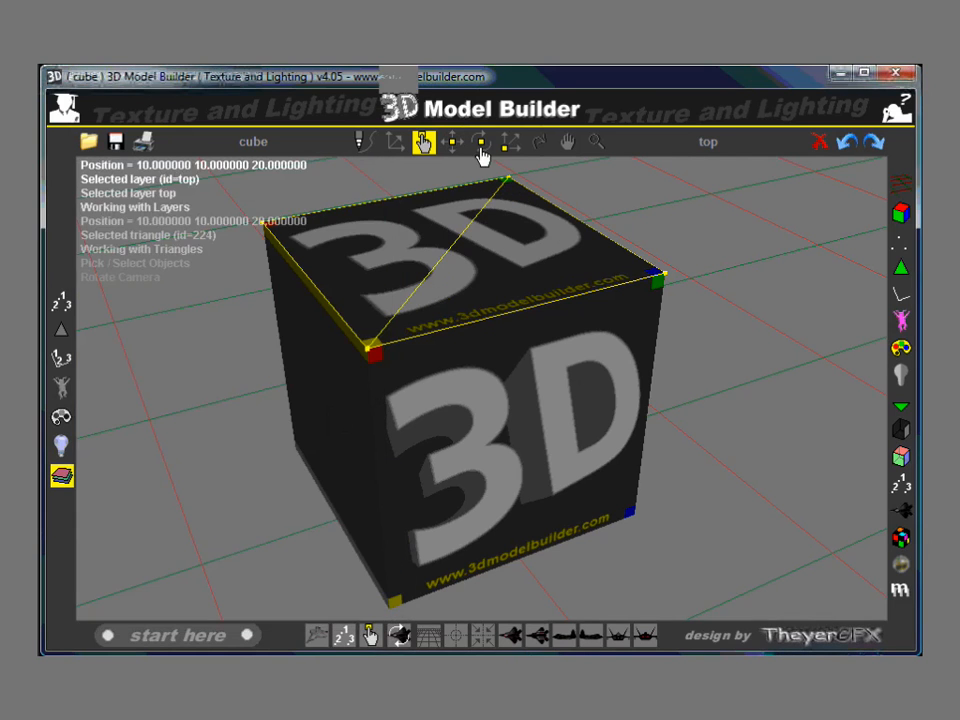
- Rotate the camera around the cube to examine the top face and the adjacent side face
click(537, 143)
drag(521, 281, 476, 334)
drag(409, 453, 534, 486)
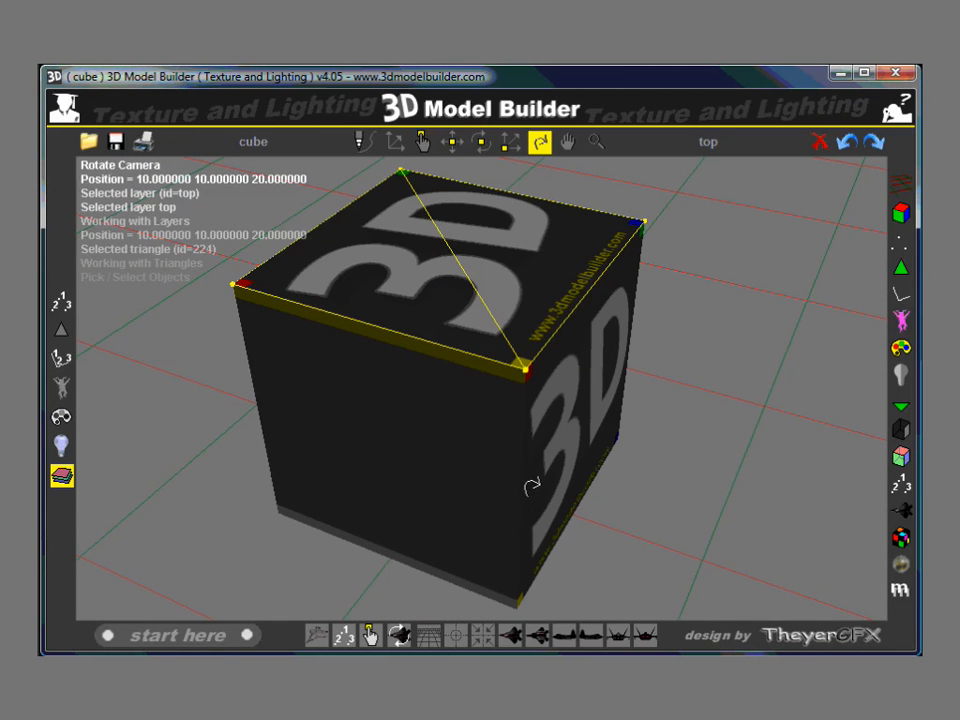